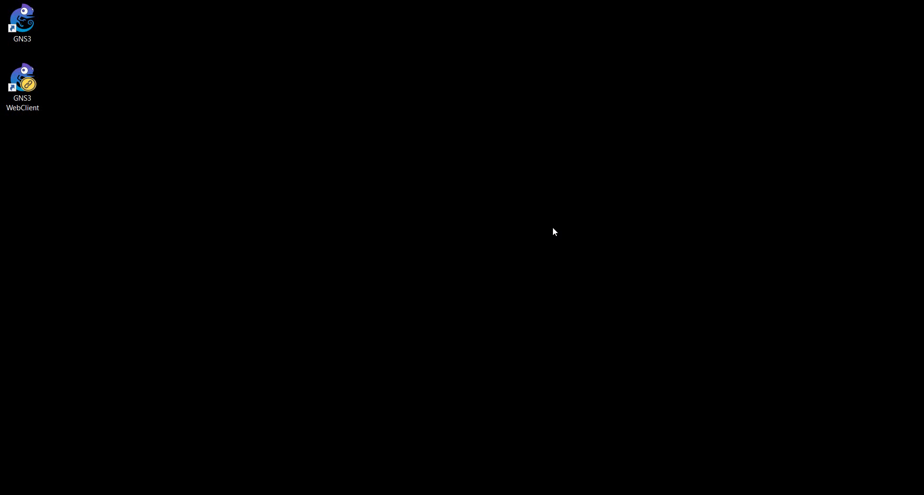
Step: Launch GNS3 from its desktop shortcut so the GNS3 VM starts in VMware Workstation
{"action": "double_click", "coordinate": [33, 29]}
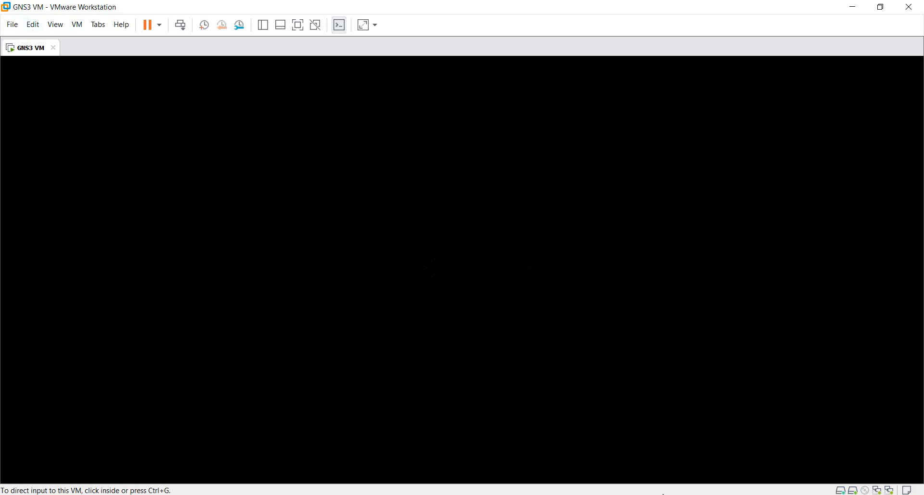
Step: Return to the GNS3 window showing the Project dialog
{"action": "left_click", "coordinate": [672, 494]}
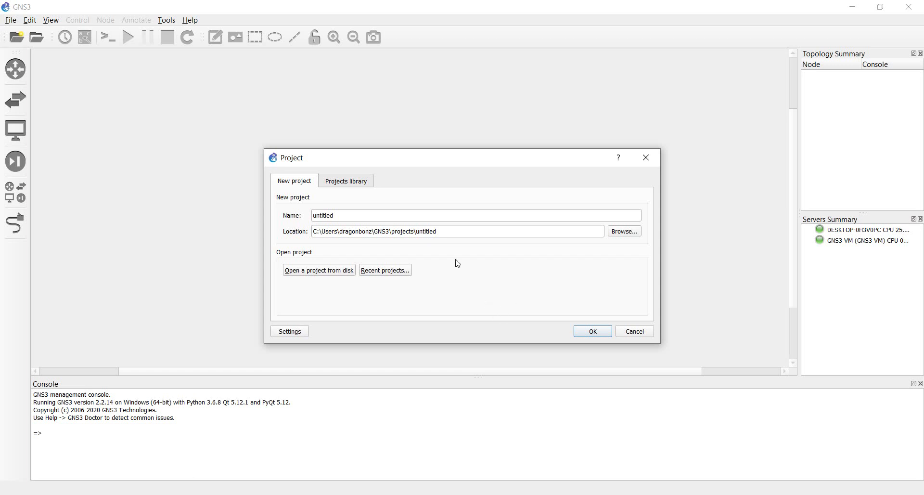
Step: Dismiss the new-project dialog and reopen the recent project Simple.gns3
{"action": "left_click", "coordinate": [357, 215]}
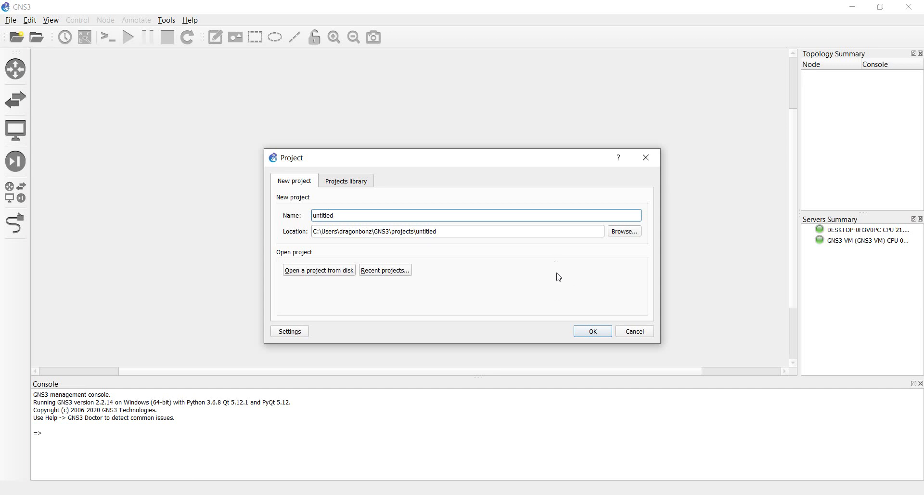
{"action": "left_click", "coordinate": [635, 331]}
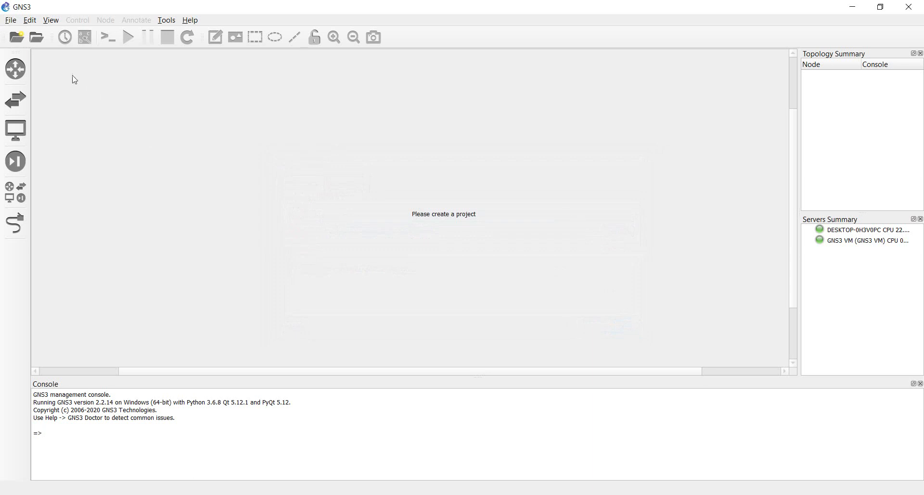
{"action": "left_click", "coordinate": [11, 20]}
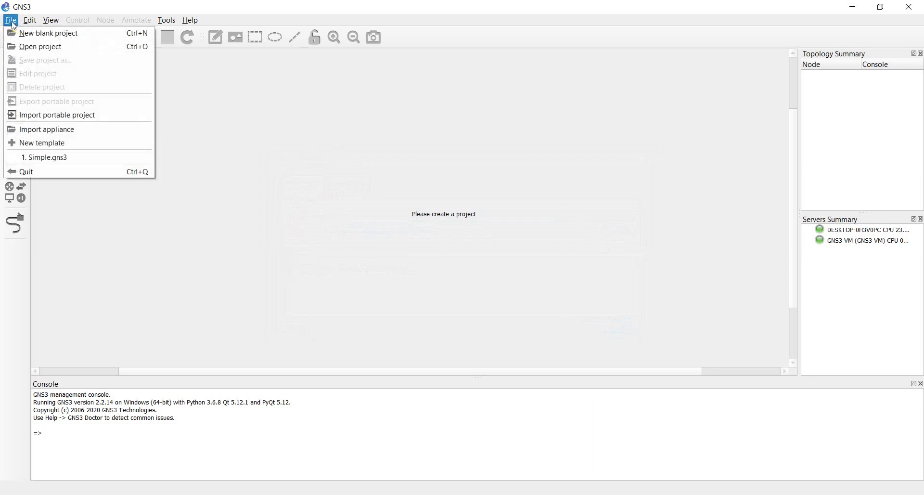
{"action": "left_click", "coordinate": [65, 161]}
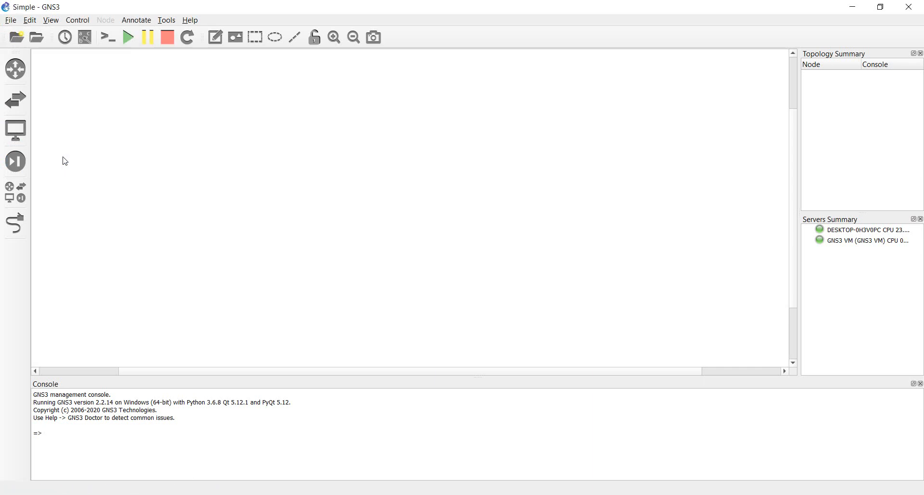
{"action": "left_click", "coordinate": [793, 71]}
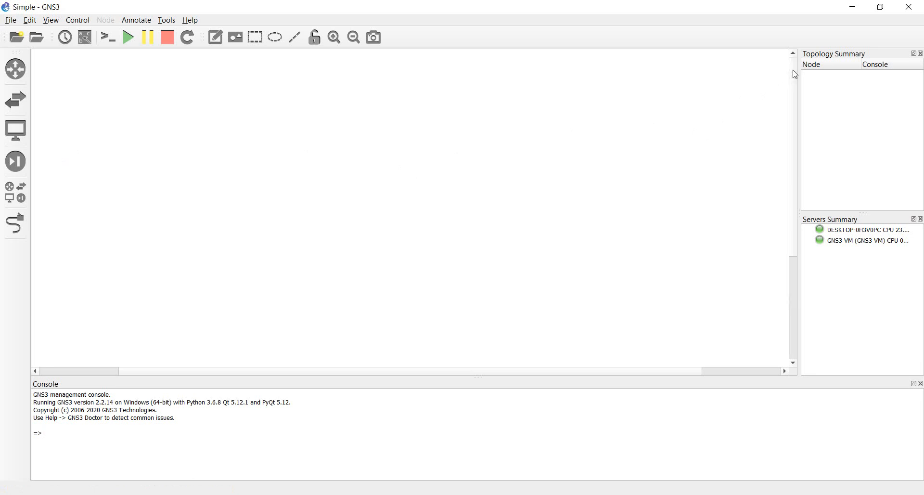
{"action": "left_click", "coordinate": [66, 373]}
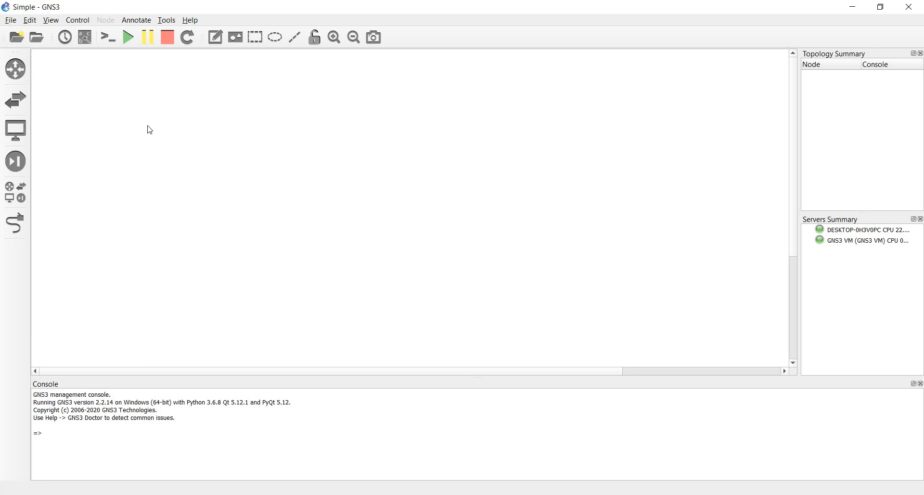
Step: Show the Routers panel and start the New template wizard
{"action": "left_click", "coordinate": [17, 77]}
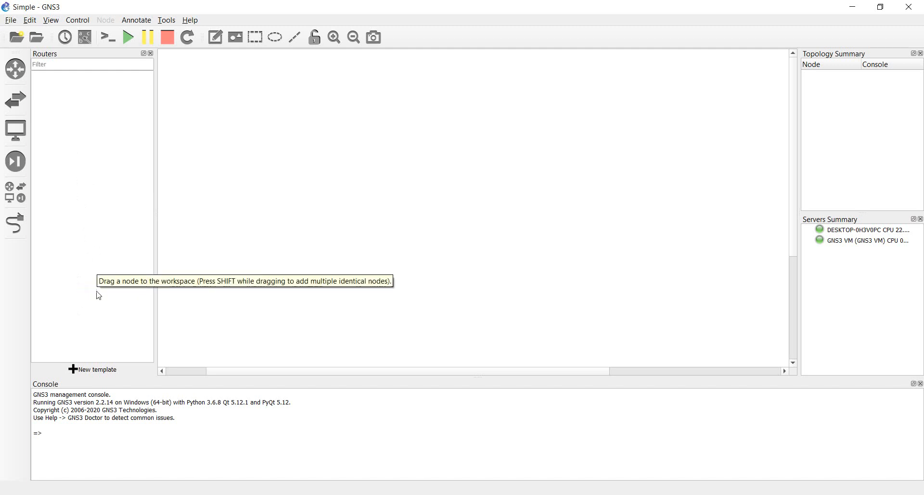
{"action": "left_click", "coordinate": [89, 369]}
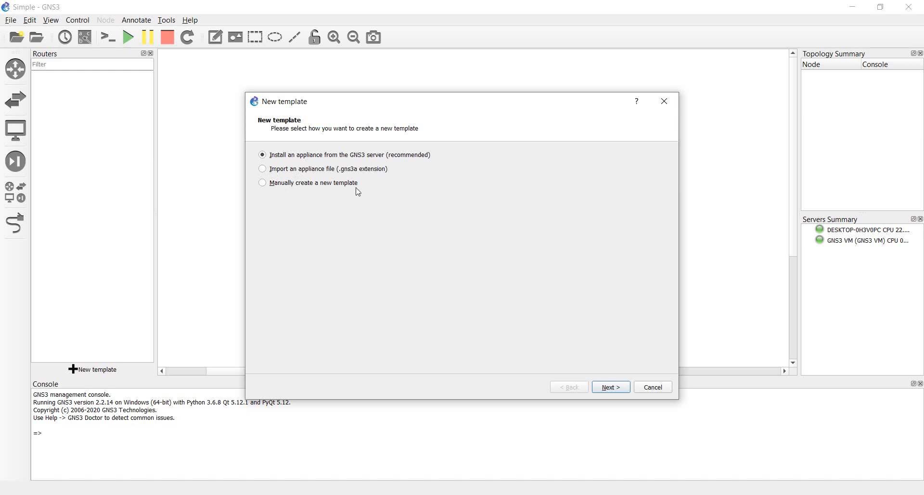
Step: Pick MikroTik CHR under Routers in the server's appliance list and start installing it
{"action": "left_click", "coordinate": [280, 159]}
{"action": "left_click", "coordinate": [615, 389]}
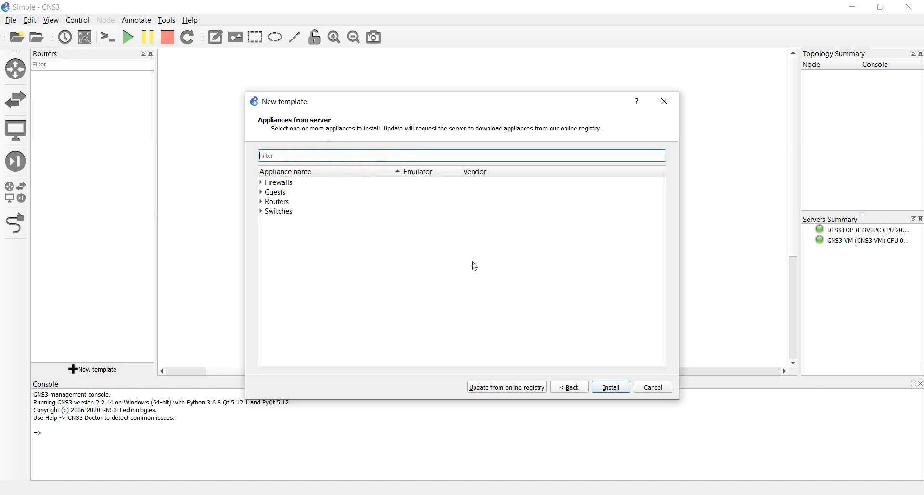
{"action": "left_click", "coordinate": [262, 202]}
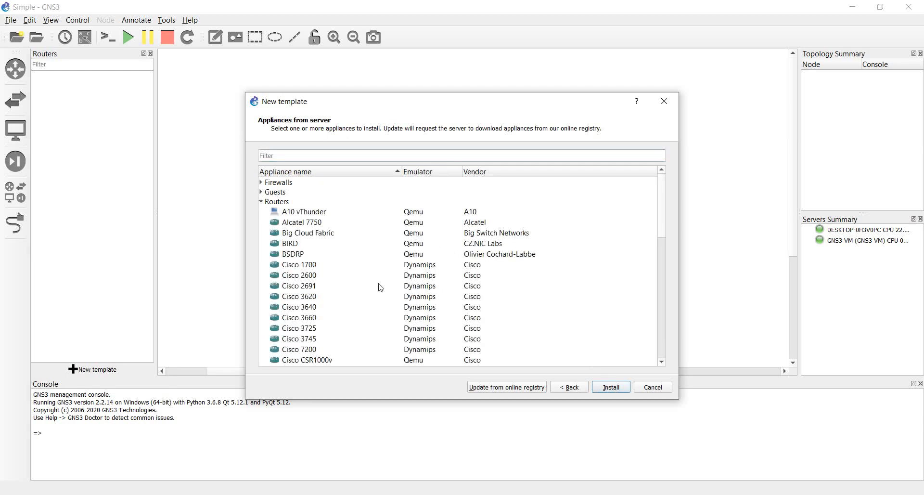
{"action": "scroll", "coordinate": [380, 287], "scroll_direction": "down", "scroll_amount": 2}
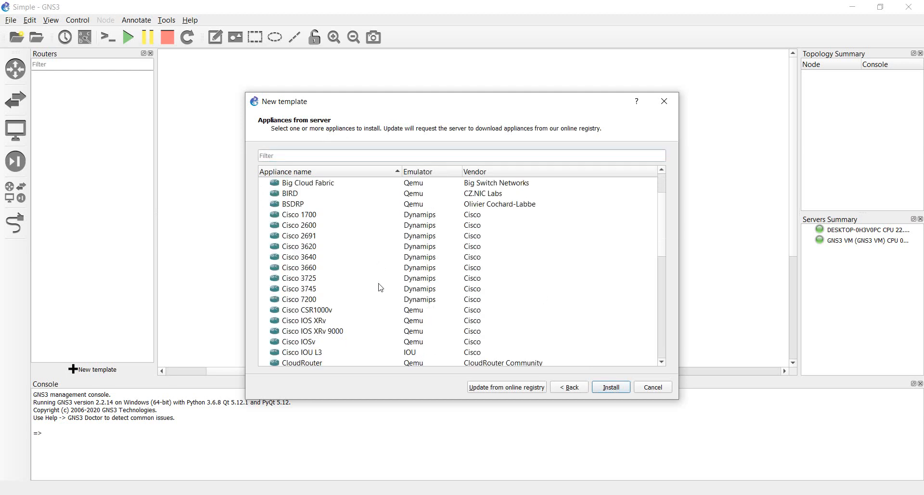
{"action": "scroll", "coordinate": [381, 287], "scroll_direction": "down", "scroll_amount": 4}
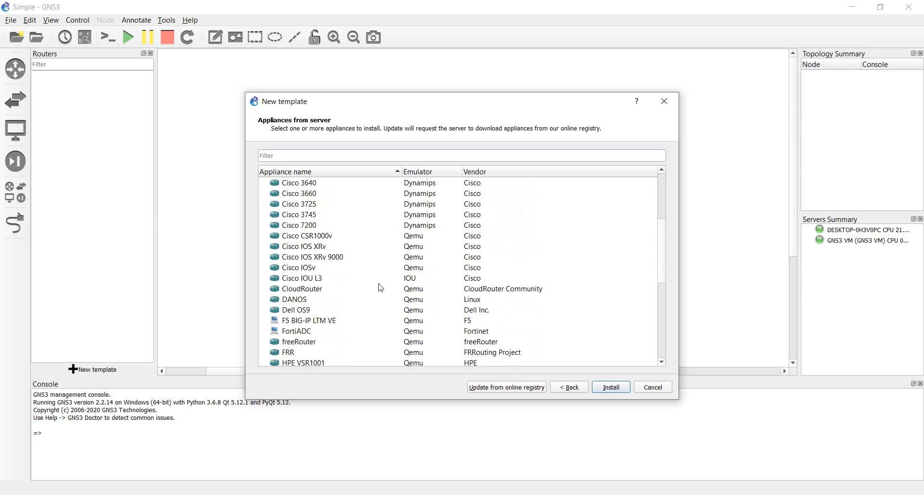
{"action": "scroll", "coordinate": [380, 287], "scroll_direction": "down", "scroll_amount": 1}
{"action": "scroll", "coordinate": [381, 287], "scroll_direction": "down", "scroll_amount": 1}
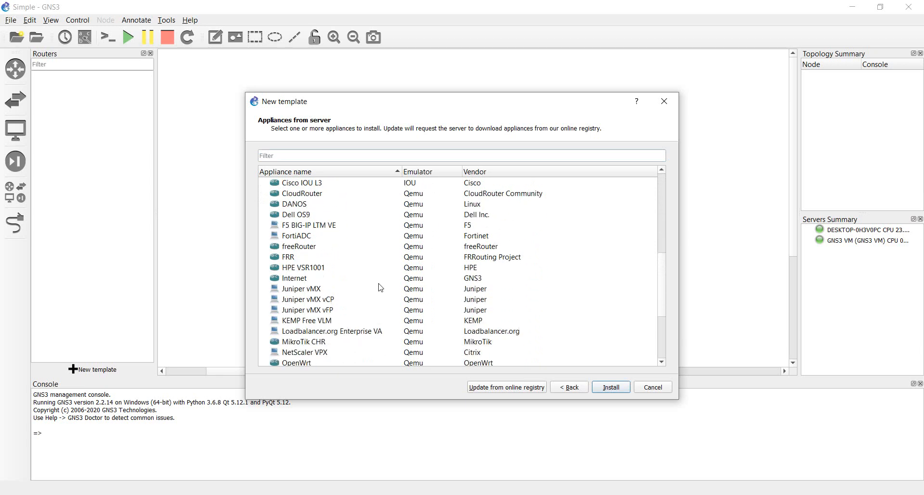
{"action": "scroll", "coordinate": [381, 287], "scroll_direction": "down", "scroll_amount": 2}
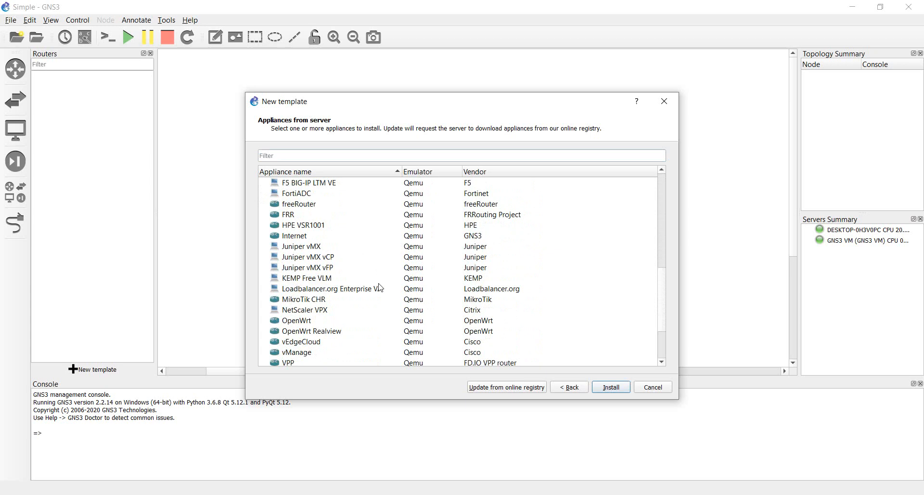
{"action": "left_click", "coordinate": [297, 302]}
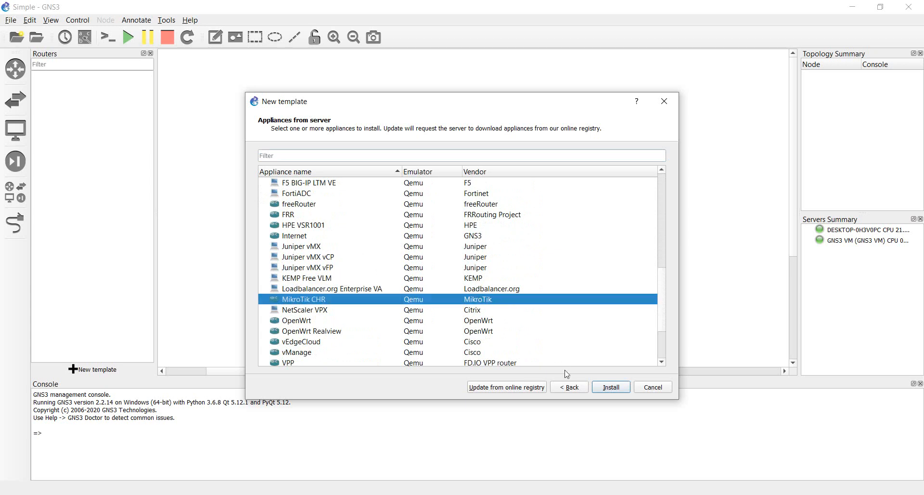
{"action": "left_click", "coordinate": [611, 386]}
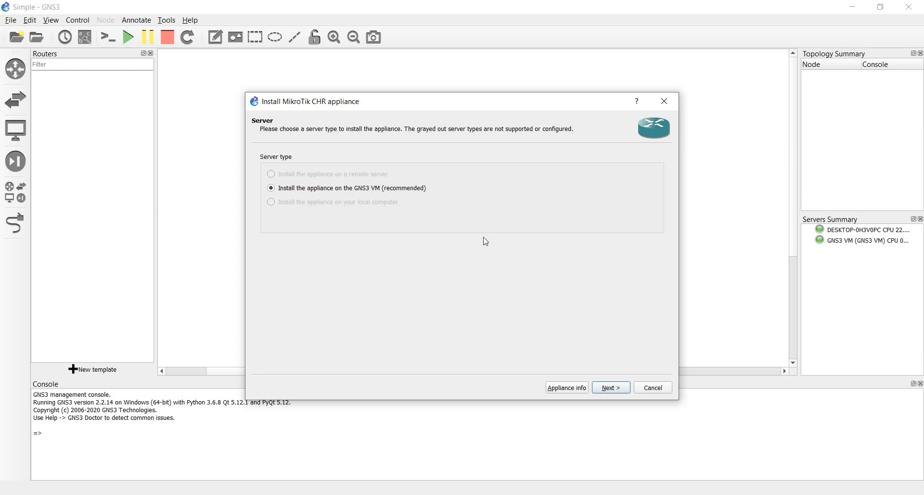
Step: Keep the GNS3 VM as the install server and the default qemu binary
{"action": "left_click", "coordinate": [617, 393]}
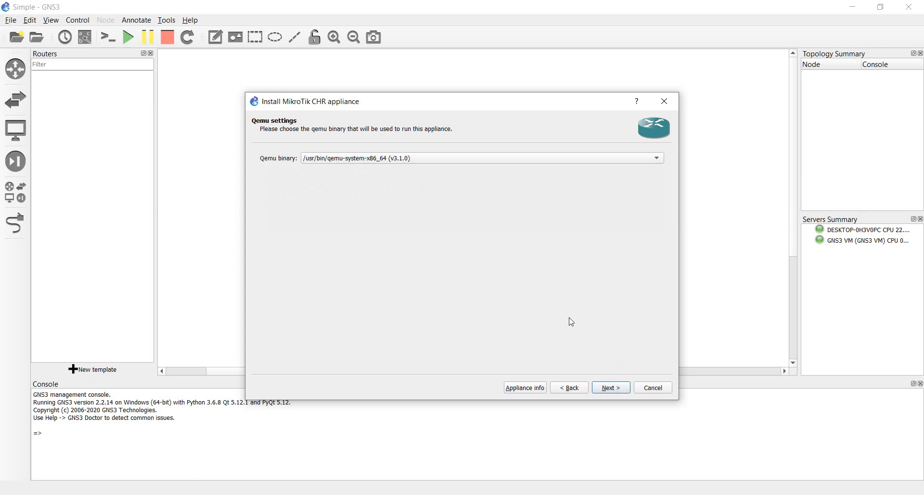
{"action": "left_click", "coordinate": [620, 387]}
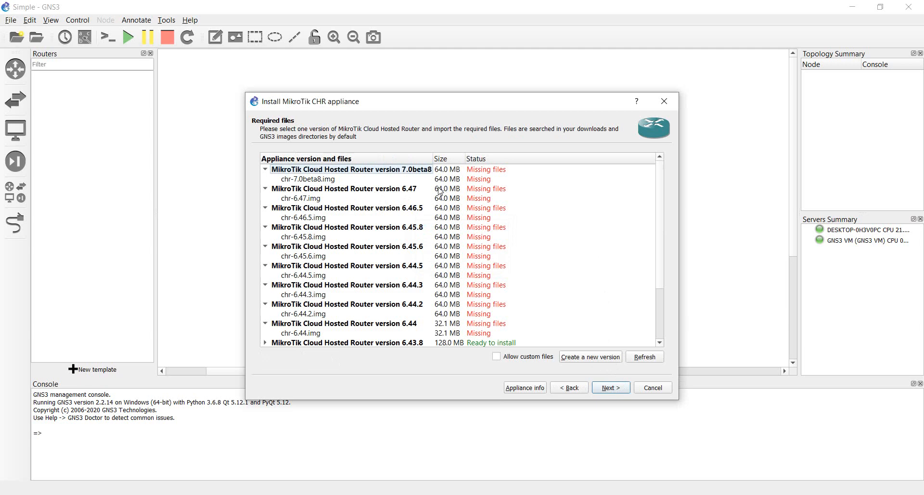
Step: Choose the chr-6.43.8.img image for version 6.43.8 and confirm installing it
{"action": "left_click", "coordinate": [491, 172]}
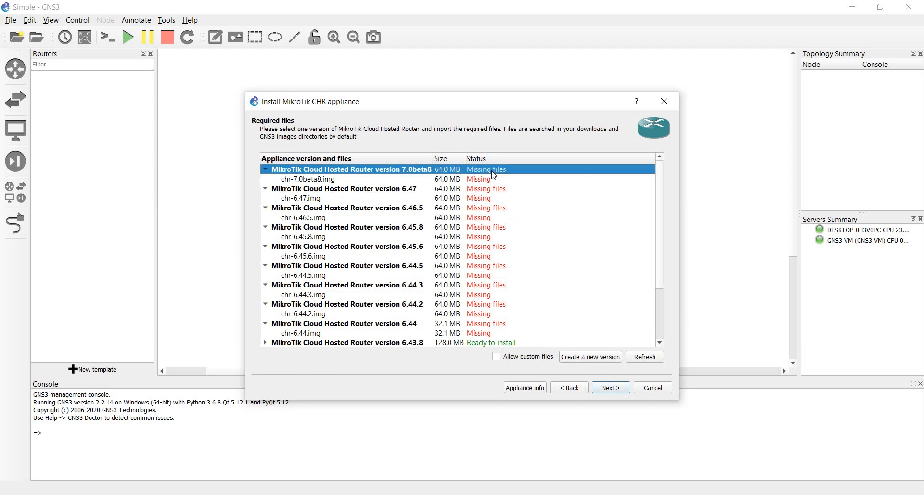
{"action": "left_click", "coordinate": [479, 179]}
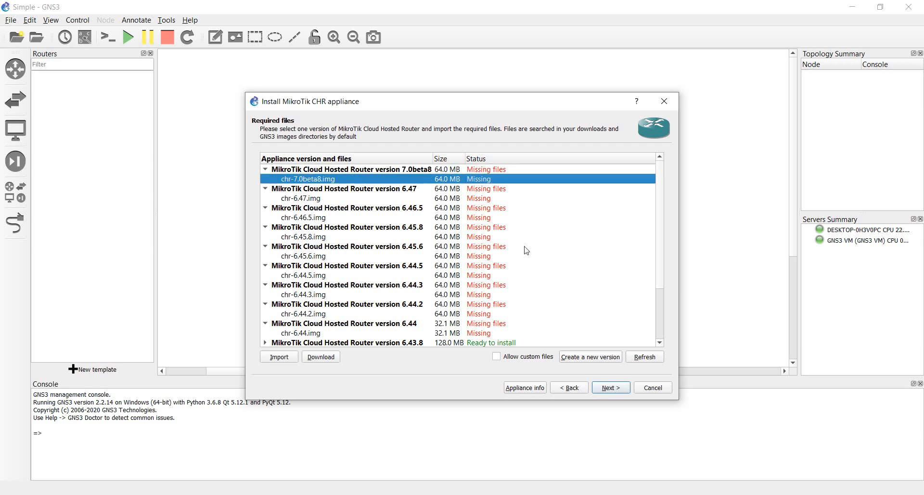
{"action": "scroll", "coordinate": [526, 249], "scroll_direction": "down", "scroll_amount": 2}
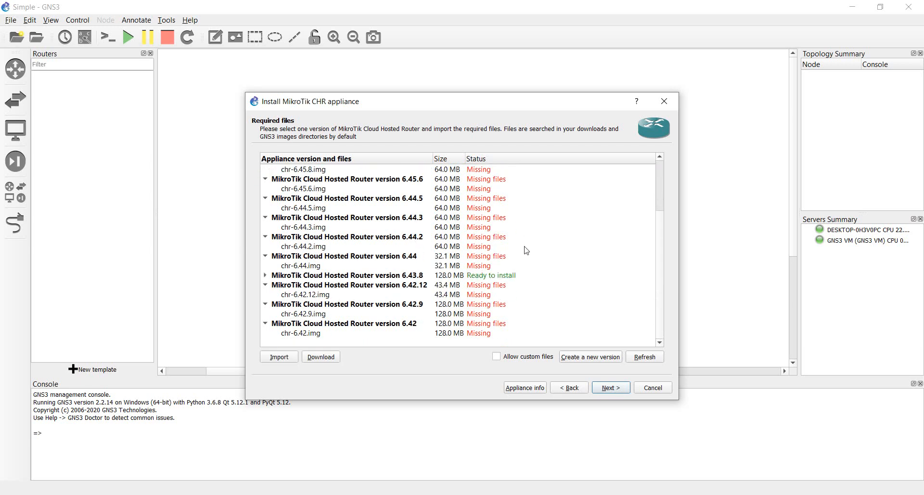
{"action": "left_click", "coordinate": [266, 276]}
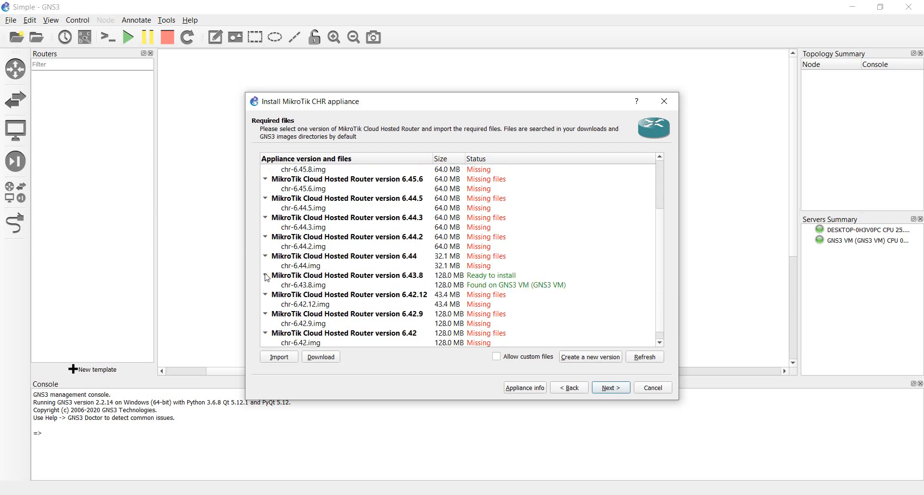
{"action": "left_click", "coordinate": [314, 286]}
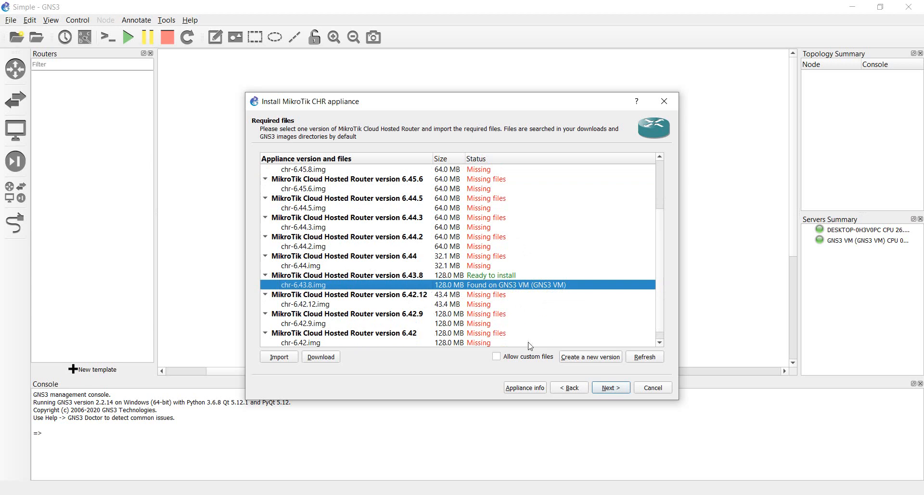
{"action": "left_click", "coordinate": [611, 388]}
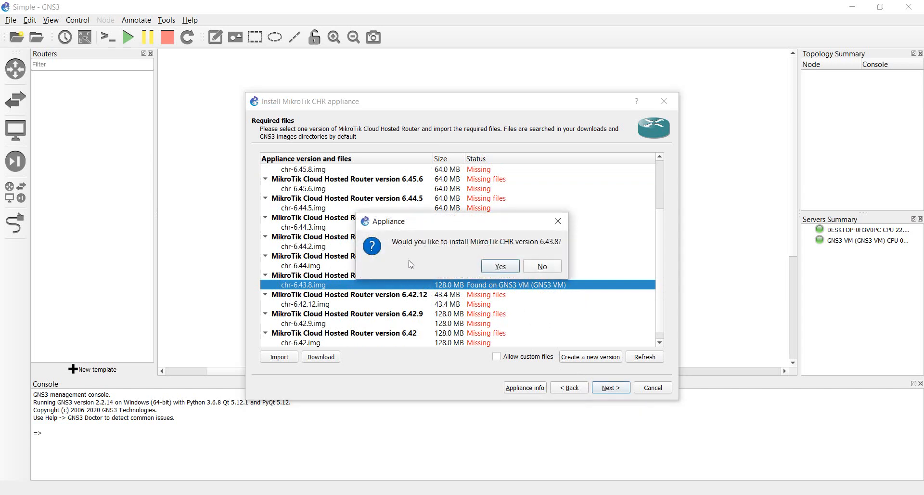
{"action": "left_click", "coordinate": [500, 266]}
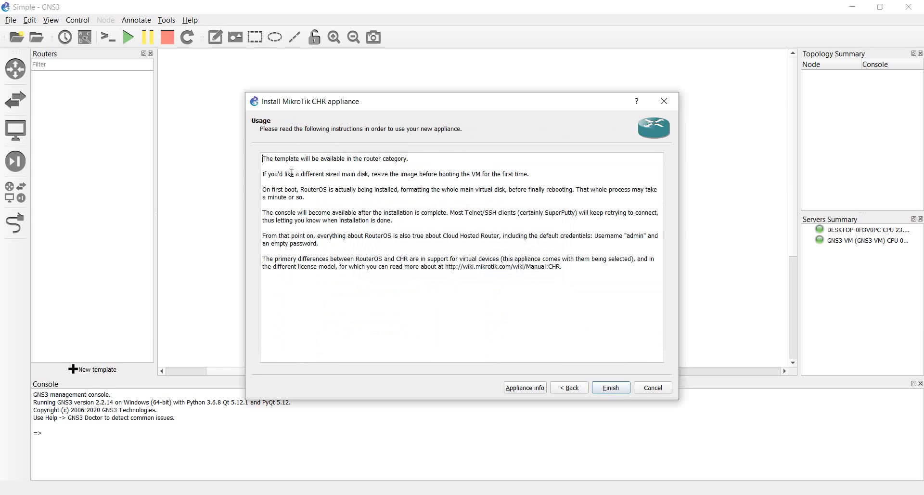
Step: Finish the install, acknowledge the new template, and select MikroTik CHR 6.43.8 in Routers
{"action": "left_click_drag", "start_coordinate": [265, 160], "coordinate": [414, 160]}
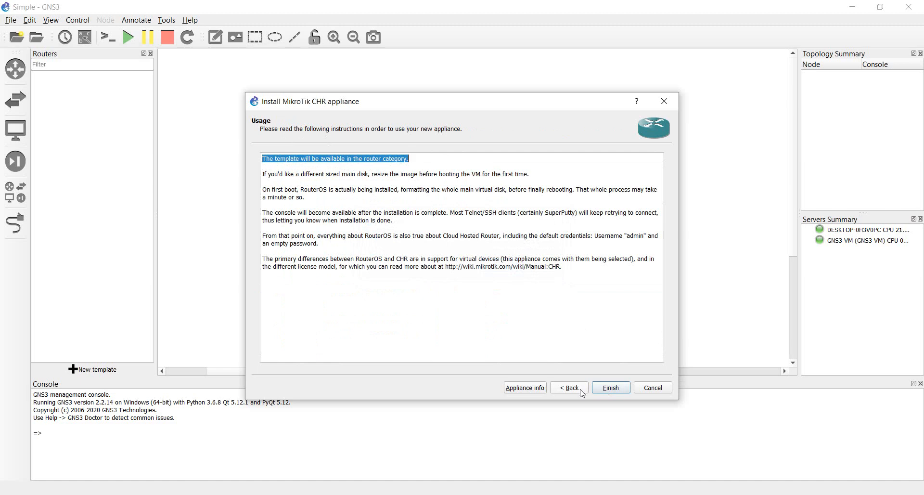
{"action": "left_click", "coordinate": [610, 388]}
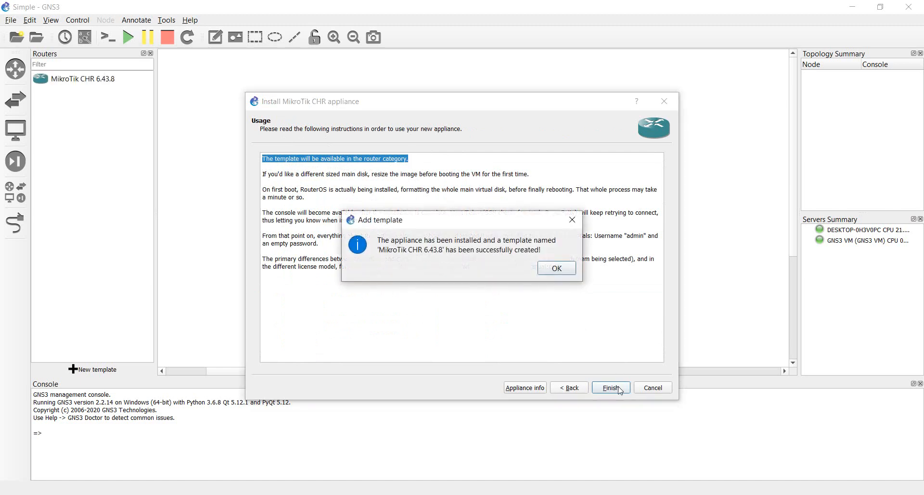
{"action": "left_click", "coordinate": [557, 268]}
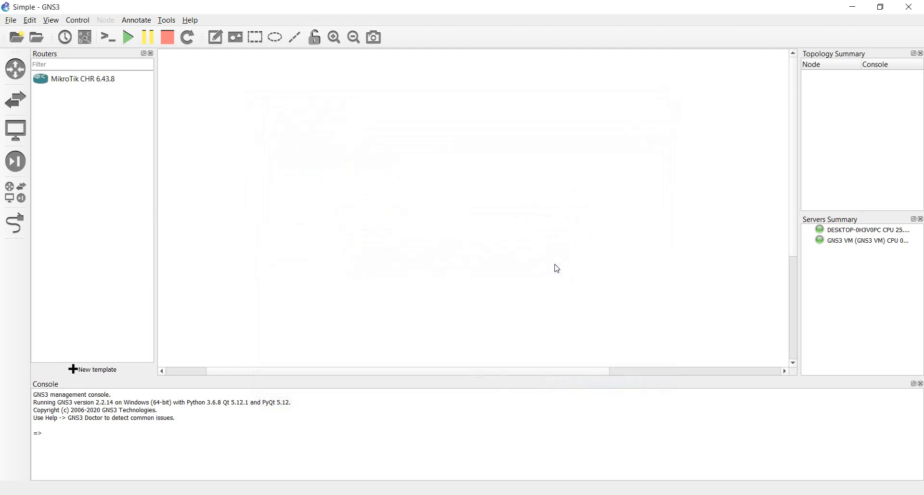
{"action": "left_click", "coordinate": [89, 86]}
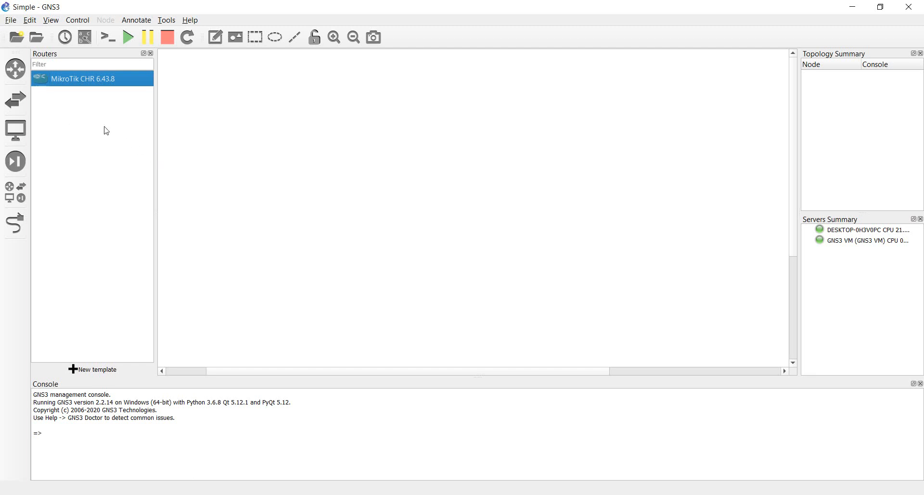
Step: Open the MikroTik CHR 6.43.8 template configuration and review its name, name format and symbol
{"action": "right_click", "coordinate": [89, 85]}
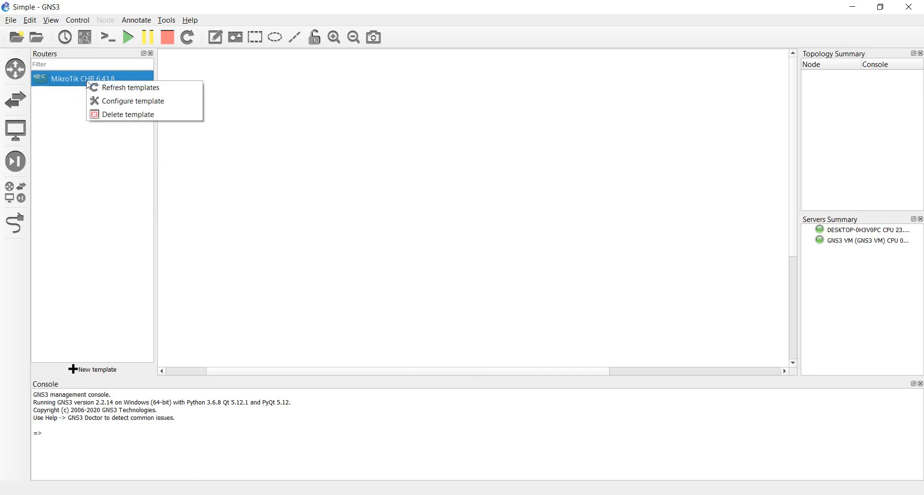
{"action": "left_click", "coordinate": [127, 101]}
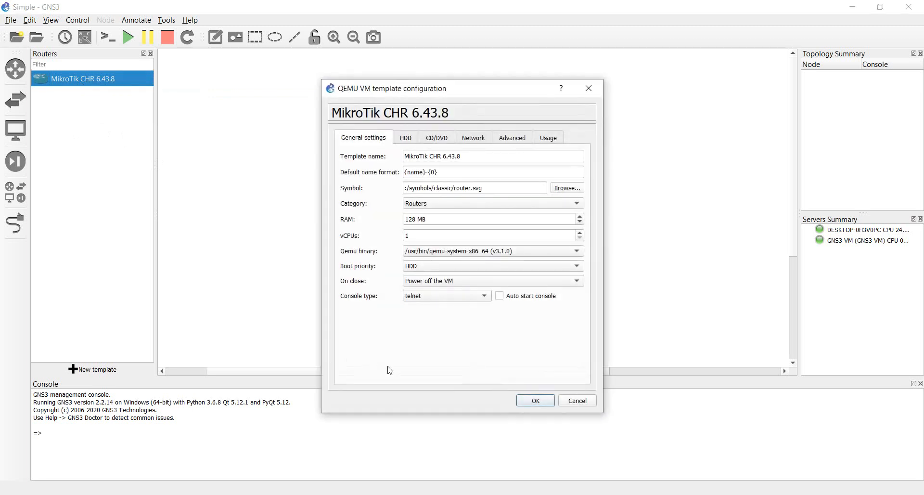
{"action": "left_click", "coordinate": [488, 160]}
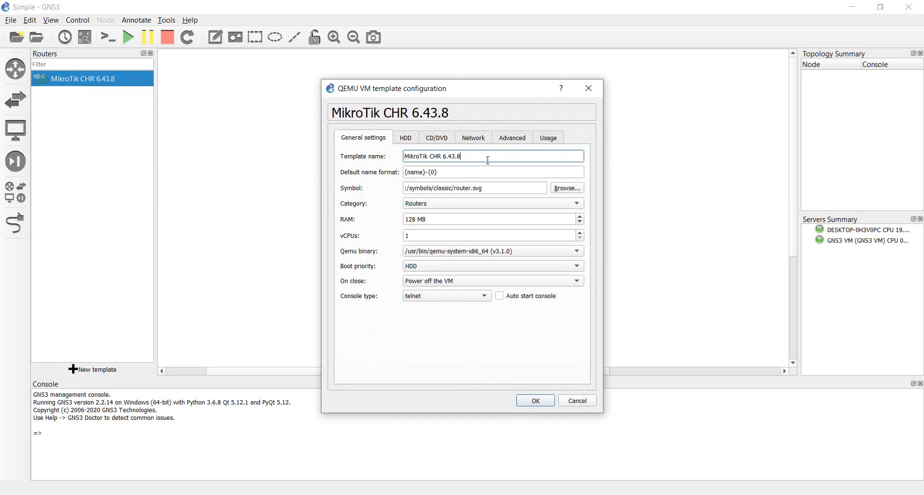
{"action": "left_click", "coordinate": [462, 173]}
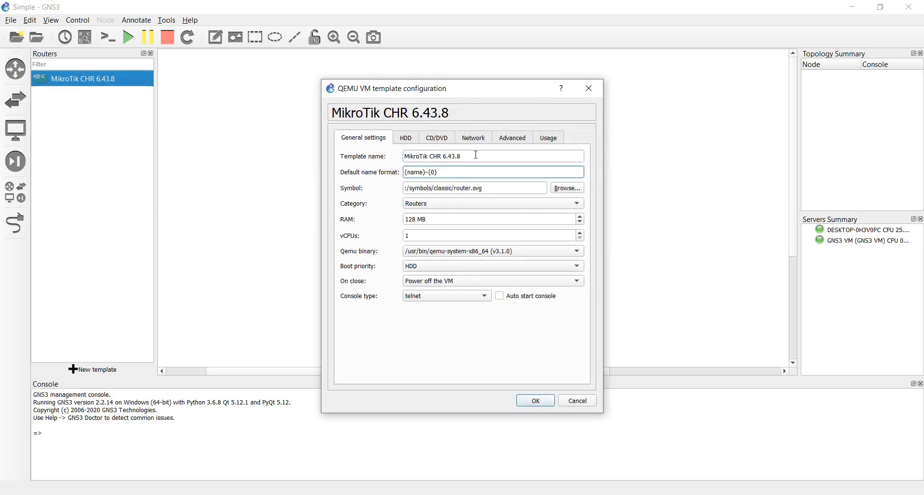
{"action": "left_click", "coordinate": [475, 155]}
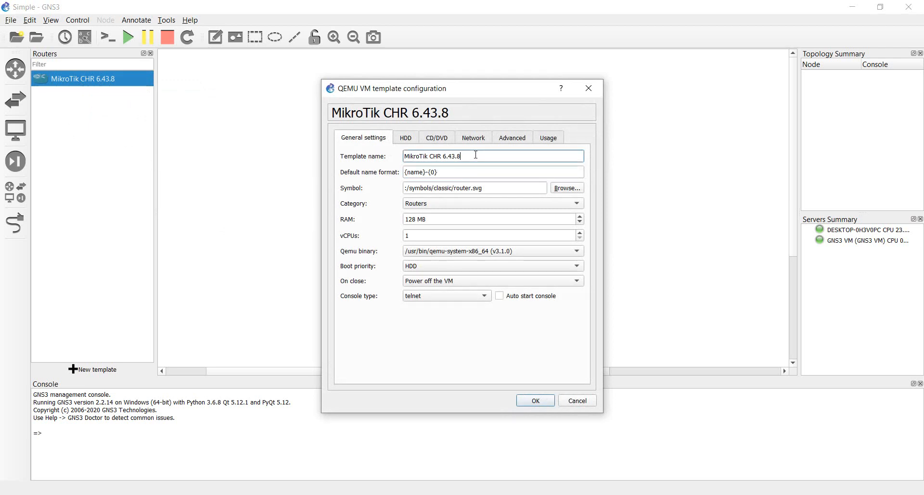
{"action": "left_click", "coordinate": [460, 175]}
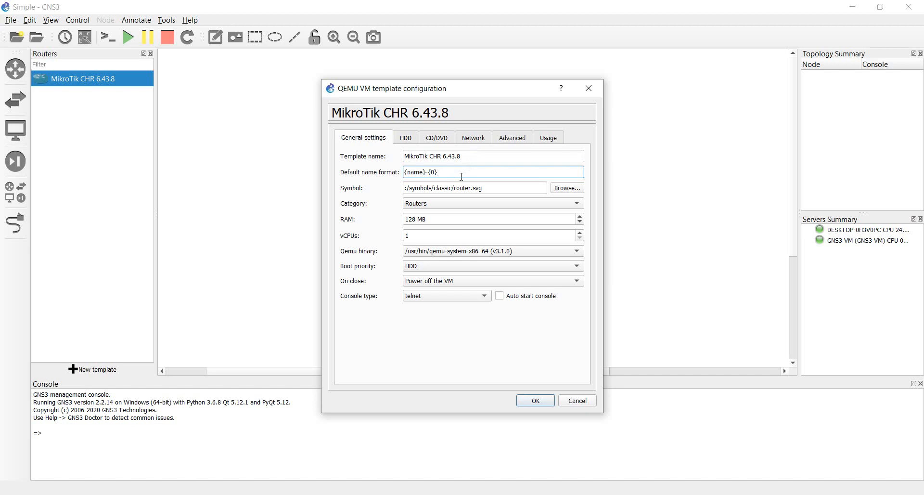
{"action": "left_click", "coordinate": [525, 189]}
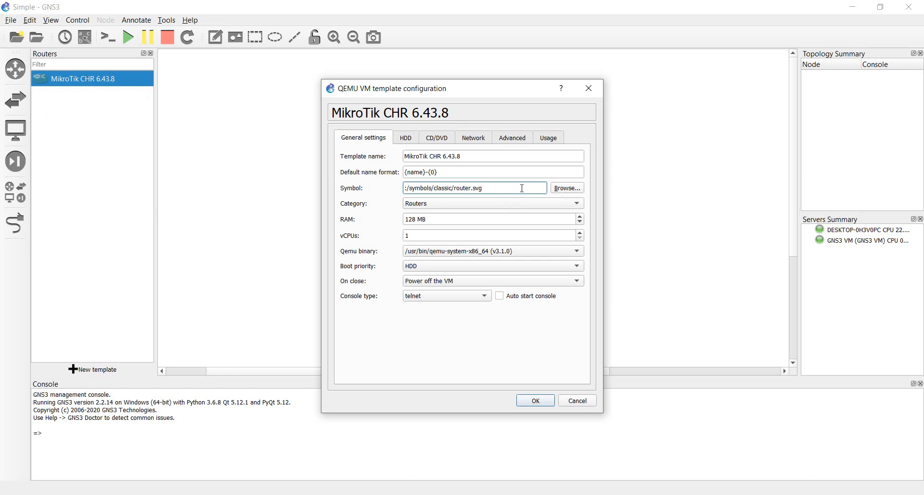
Step: Keep Routers as the category and view the HDD settings with chr-6.43.8.img on virtio
{"action": "left_click", "coordinate": [492, 205]}
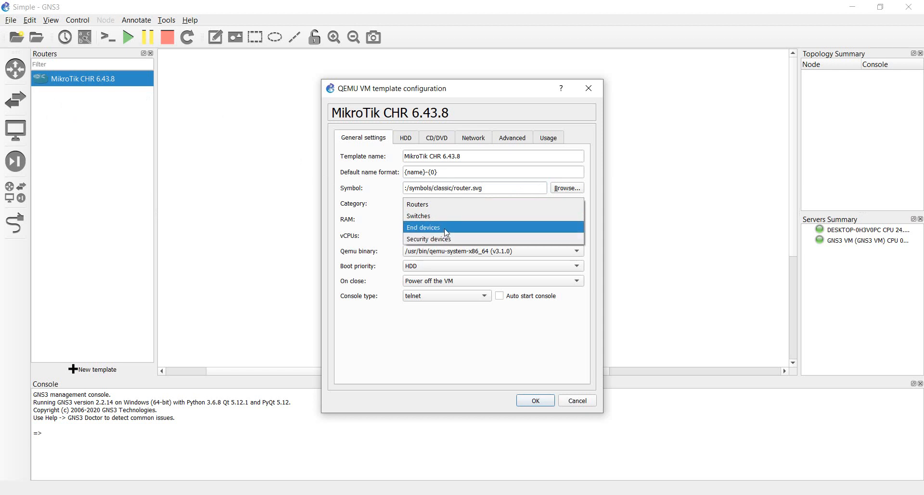
{"action": "left_click", "coordinate": [443, 209]}
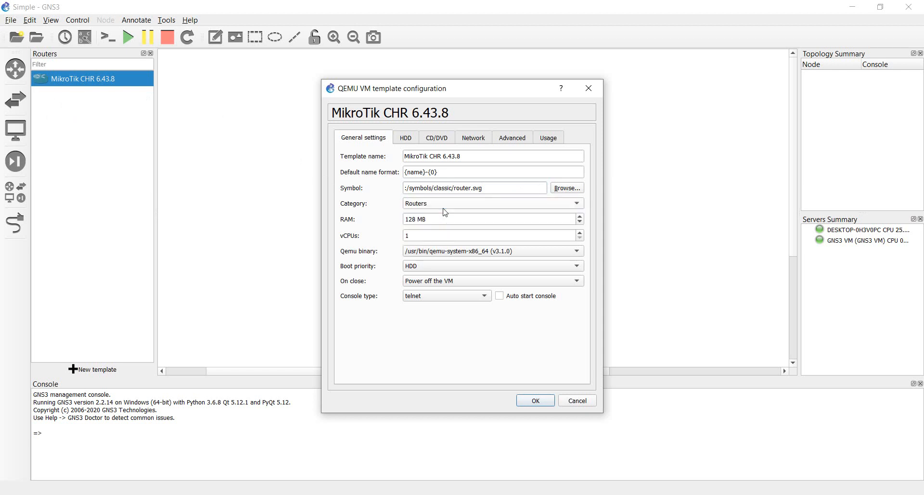
{"action": "left_click", "coordinate": [465, 208]}
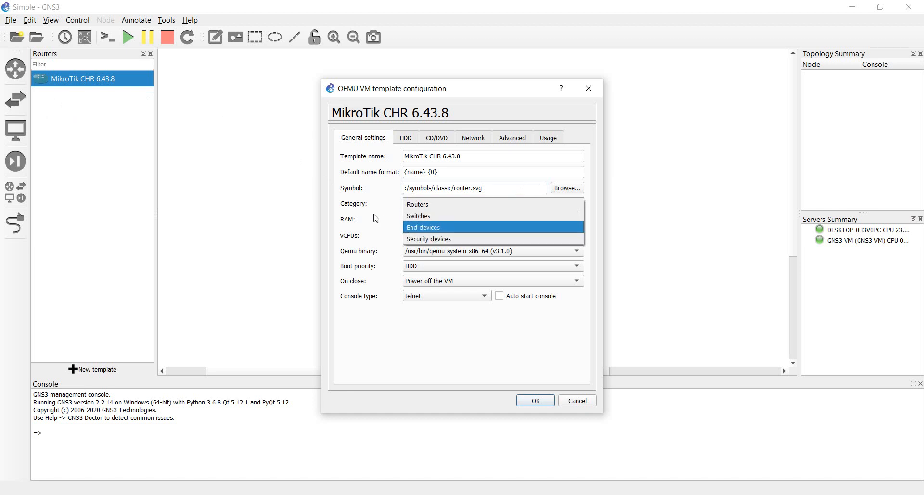
{"action": "left_click", "coordinate": [429, 206]}
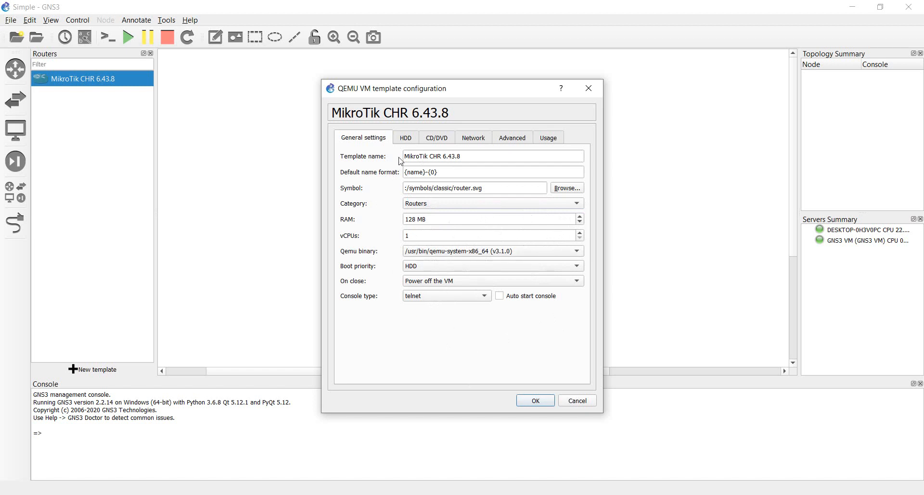
{"action": "left_click", "coordinate": [409, 138]}
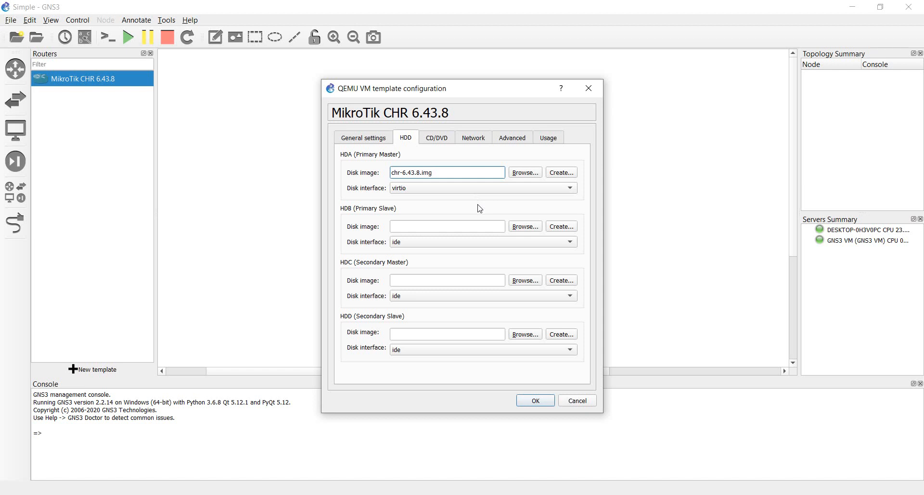
Step: Review CD/DVD and Network settings, including name format ether{port1}, then view Advanced settings
{"action": "left_click", "coordinate": [439, 141]}
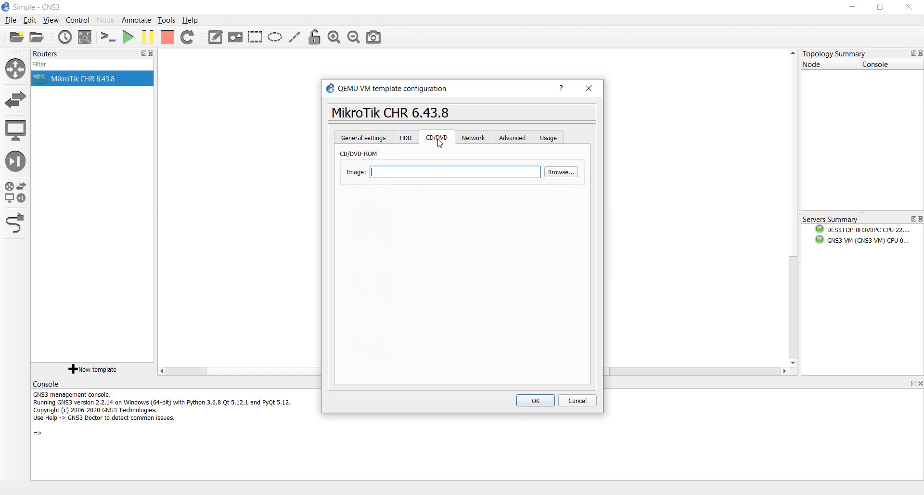
{"action": "left_click", "coordinate": [472, 139]}
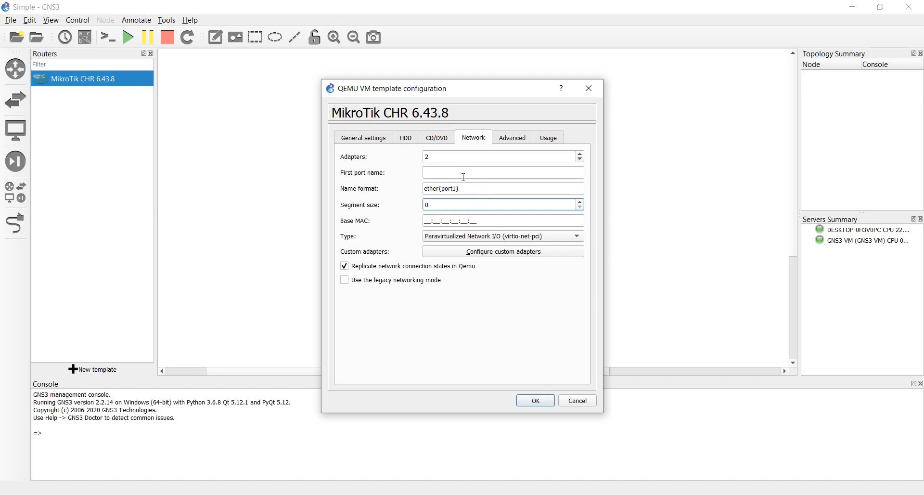
{"action": "left_click", "coordinate": [476, 187]}
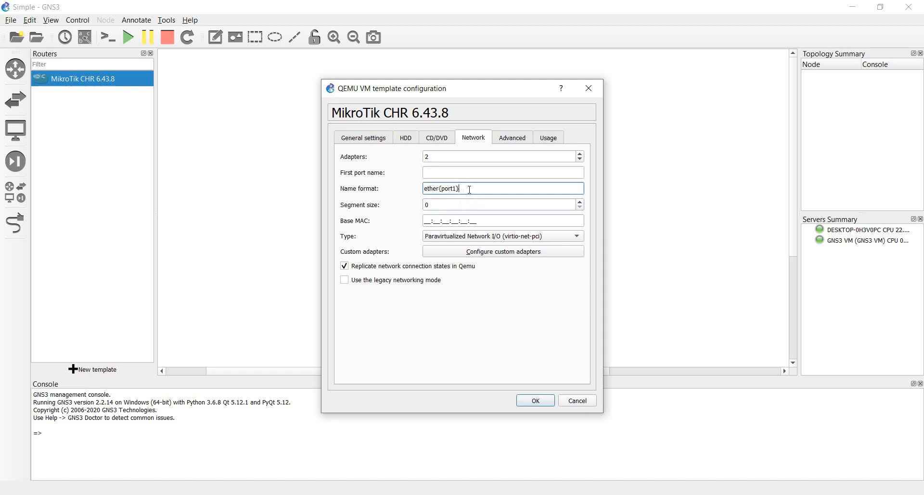
{"action": "left_click", "coordinate": [448, 176]}
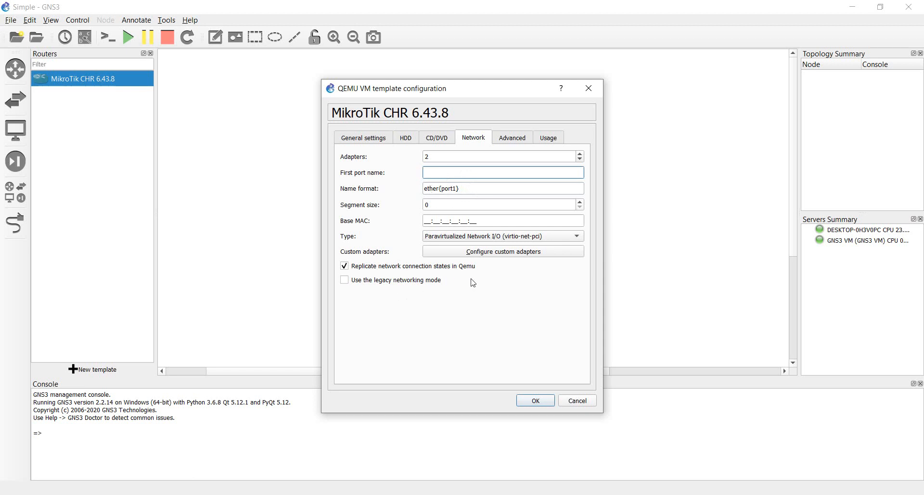
{"action": "left_click", "coordinate": [518, 140]}
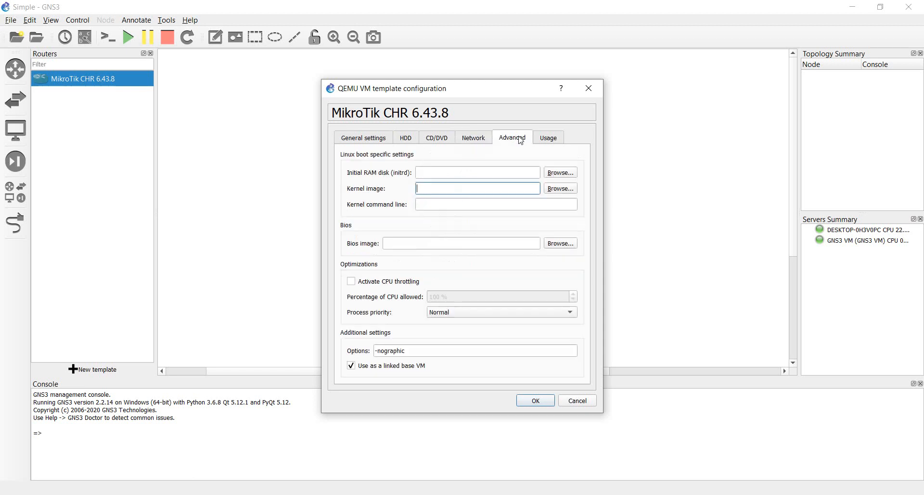
Step: Review the MikroTik CHR template's Usage, Advanced and Network settings, then close the configuration with OK
{"action": "left_click", "coordinate": [543, 140]}
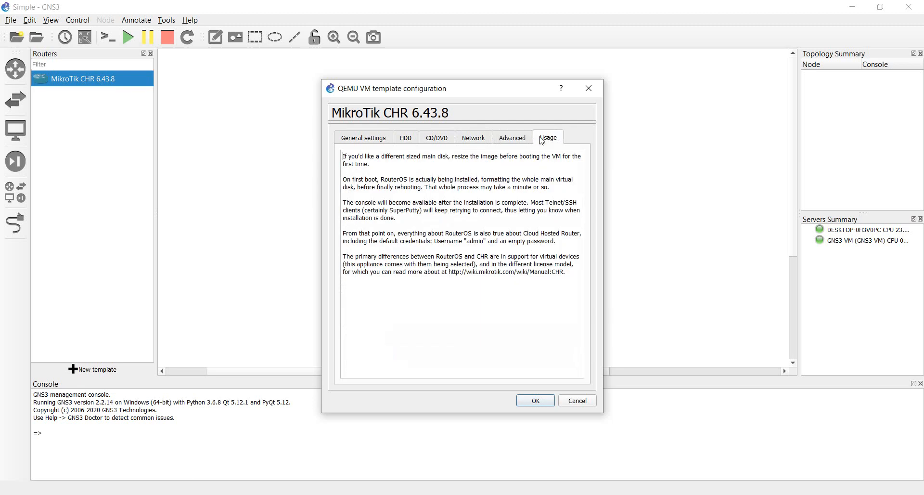
{"action": "left_click", "coordinate": [515, 140]}
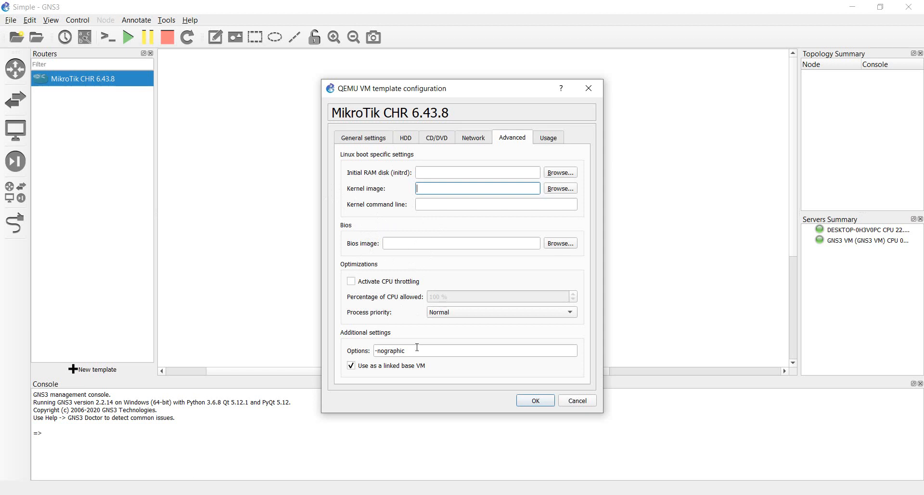
{"action": "left_click", "coordinate": [473, 139]}
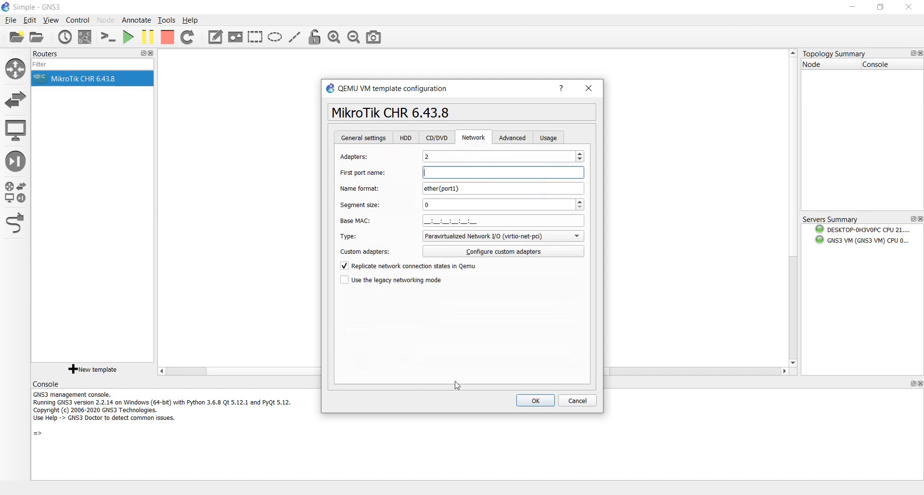
{"action": "left_click", "coordinate": [534, 400]}
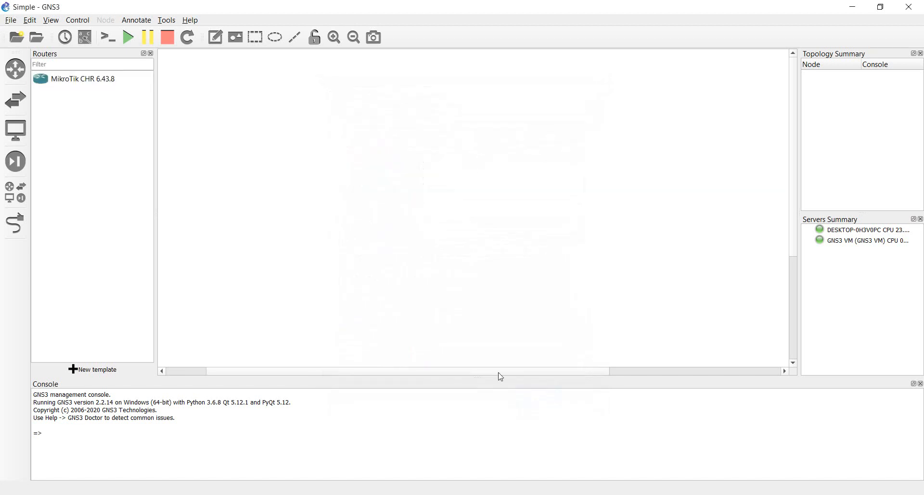
Step: Drag the MikroTik CHR 6.43.8 template to the upper-left workspace, creating node MikroTikCHR6.43.8-1
{"action": "left_click", "coordinate": [70, 81]}
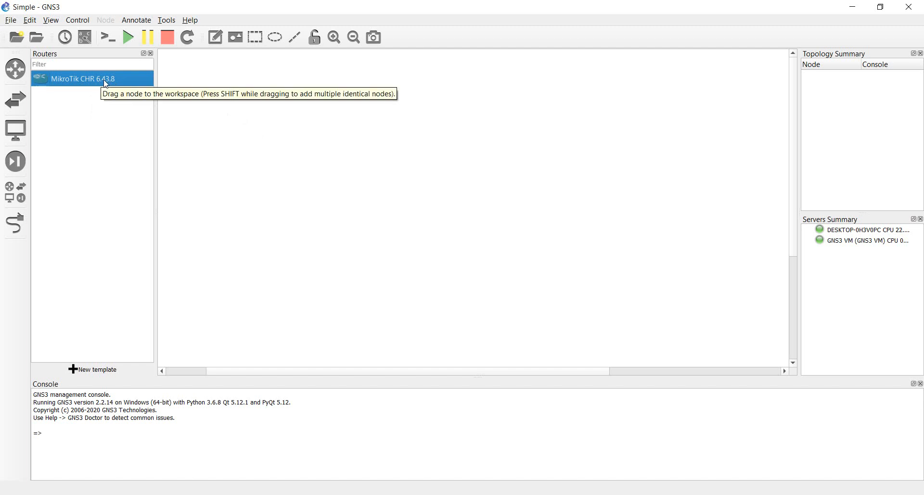
{"action": "left_click_drag", "start_coordinate": [106, 84], "coordinate": [231, 131]}
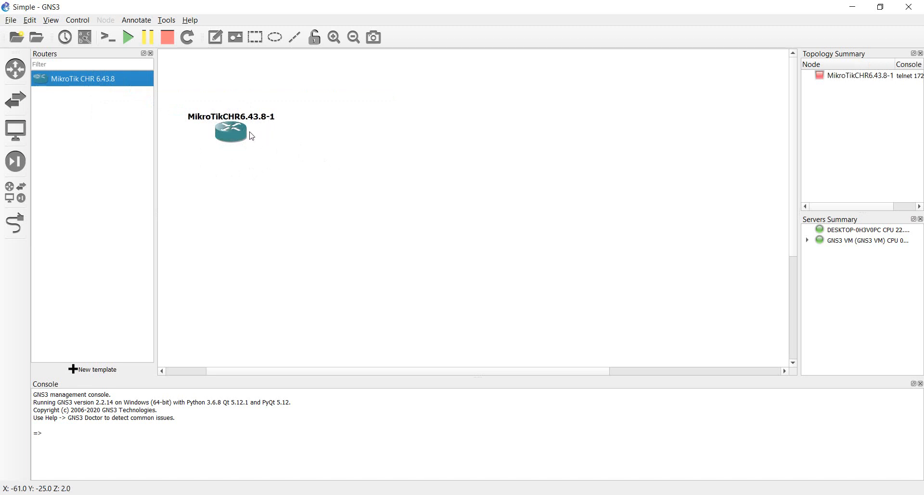
Step: Shorten the template name to 'MikroTik' and drag it onto the canvas as node MikroTik-1
{"action": "right_click", "coordinate": [111, 81]}
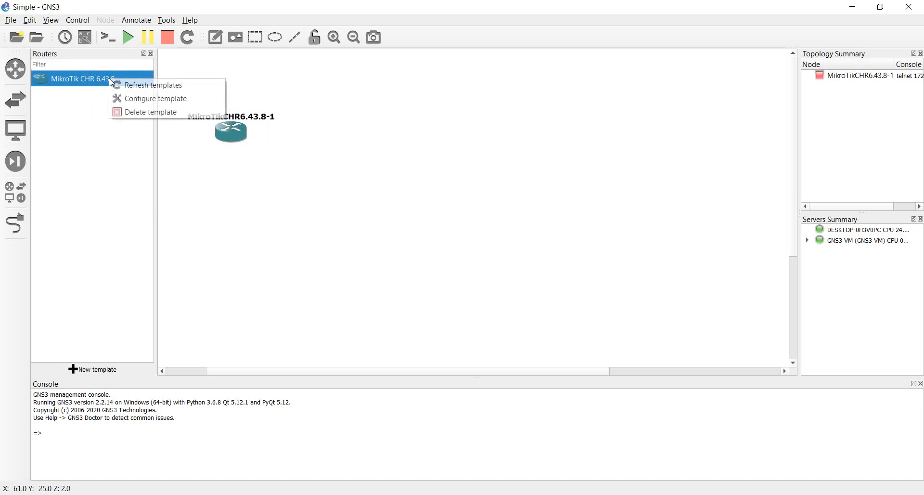
{"action": "left_click", "coordinate": [138, 98]}
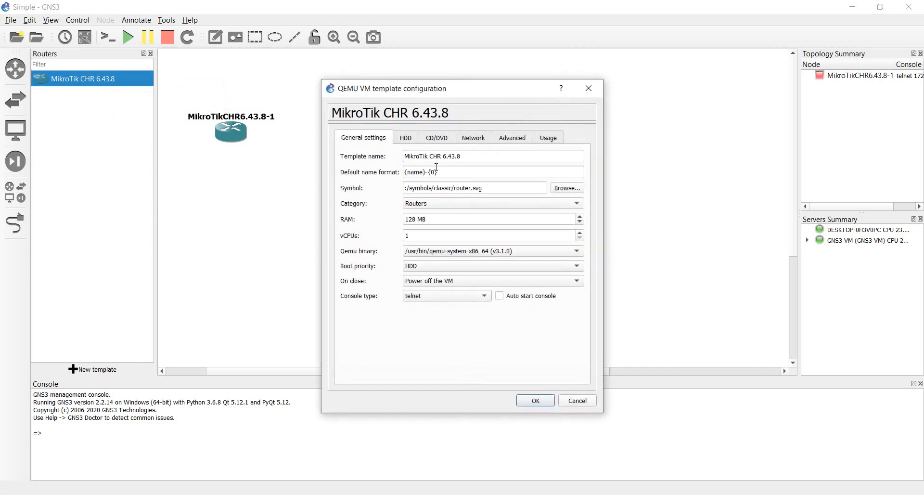
{"action": "left_click", "coordinate": [471, 154]}
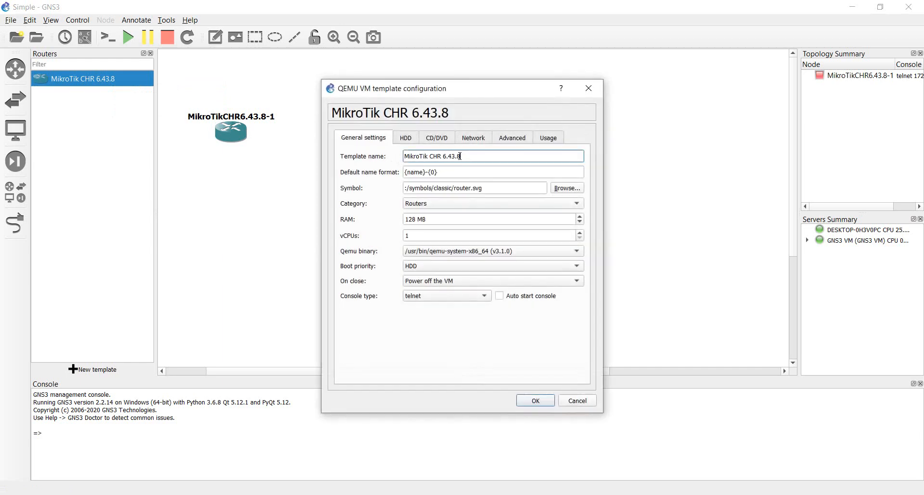
{"action": "left_click_drag", "start_coordinate": [459, 156], "coordinate": [429, 155]}
{"action": "key", "text": "BackSpace"}
{"action": "left_click", "coordinate": [538, 401]}
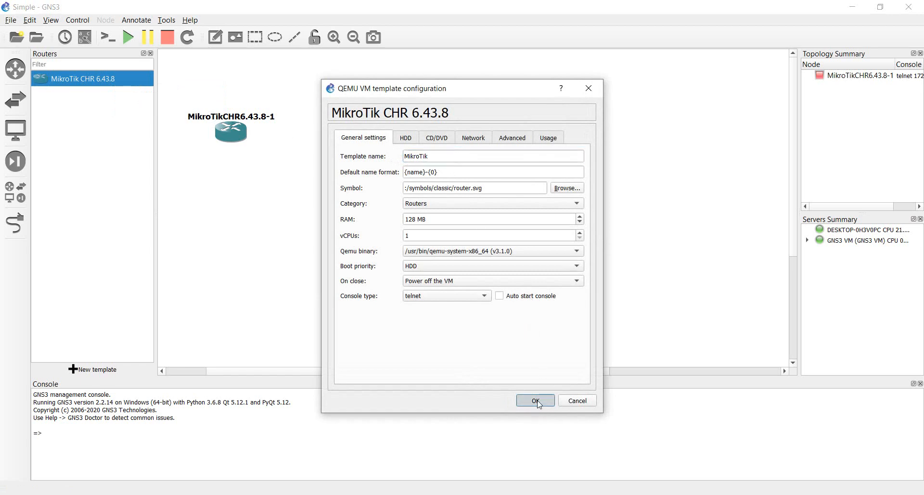
{"action": "left_click_drag", "start_coordinate": [68, 77], "coordinate": [303, 214]}
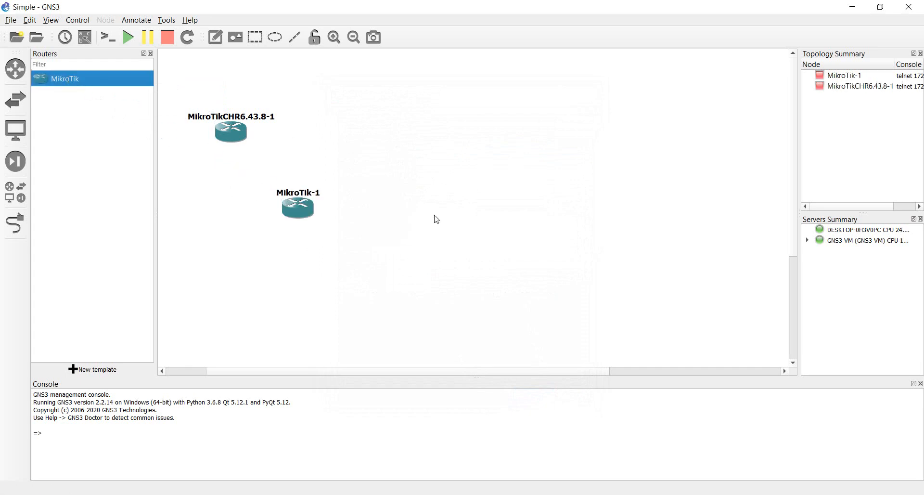
Step: Delete the MikroTik-1 node from the topology and confirm the deletion
{"action": "left_click", "coordinate": [297, 212]}
{"action": "right_click", "coordinate": [297, 211]}
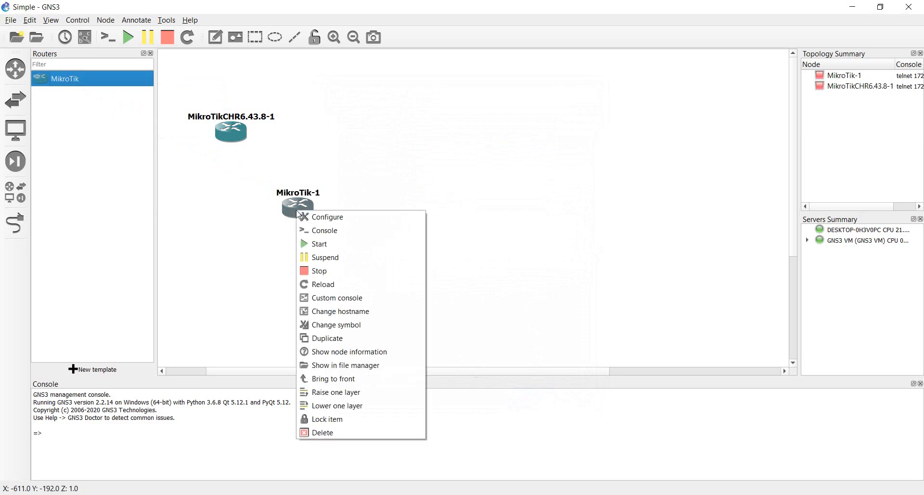
{"action": "left_click", "coordinate": [329, 436]}
{"action": "left_click", "coordinate": [490, 267]}
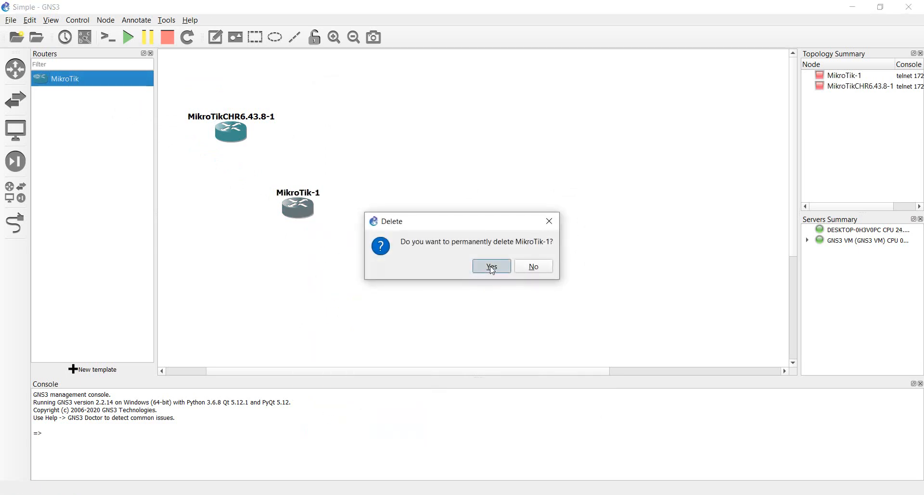
Step: Close the Routers panel and reposition the MikroTikCHR6.43.8-1 node on the canvas
{"action": "left_click", "coordinate": [151, 53]}
{"action": "left_click_drag", "start_coordinate": [170, 135], "coordinate": [128, 149]}
{"action": "left_click", "coordinate": [262, 166]}
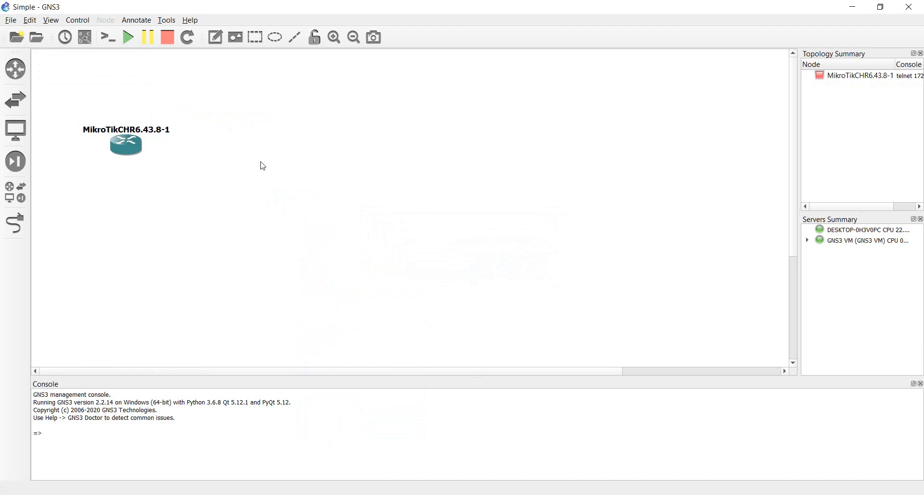
Step: Try opening a console on MikroTikCHR6.43.8-1 and dismiss the node-not-started warning
{"action": "right_click", "coordinate": [139, 149]}
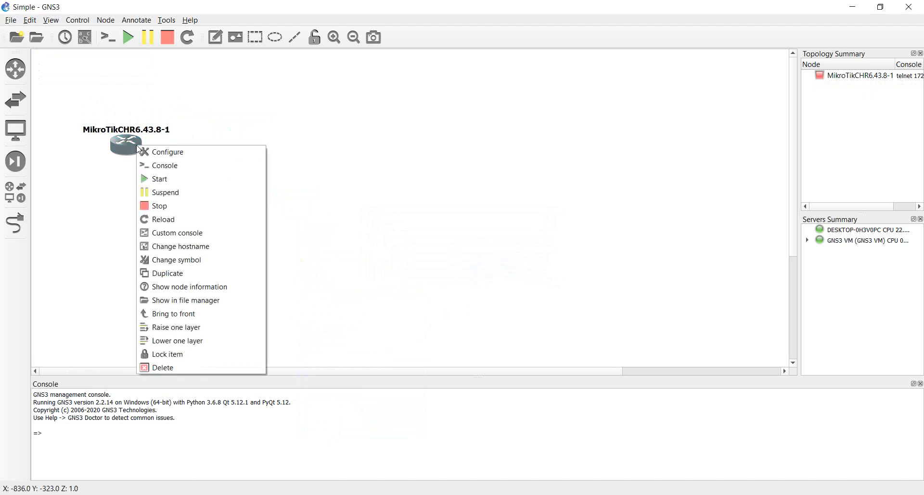
{"action": "left_click", "coordinate": [173, 170]}
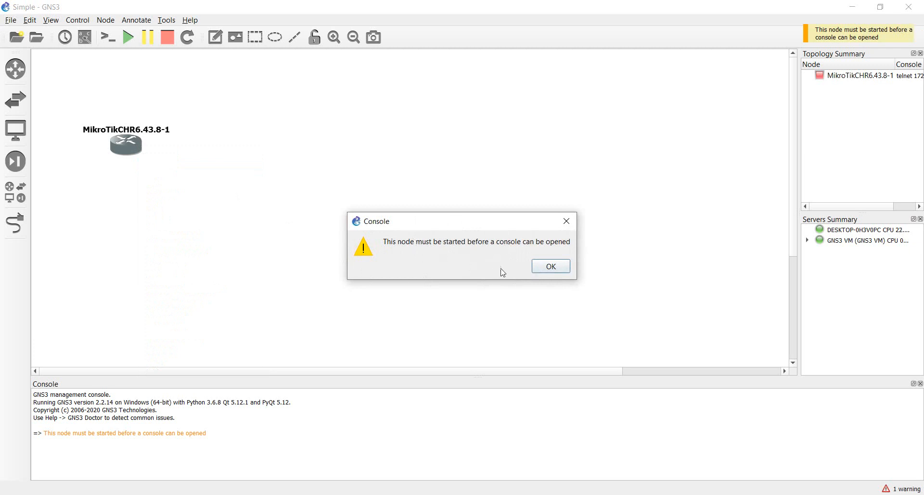
{"action": "left_click", "coordinate": [552, 267]}
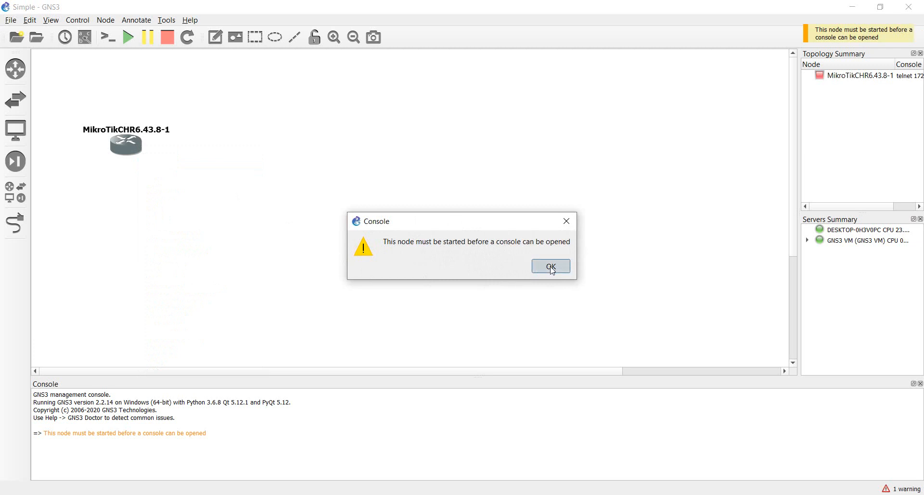
Step: Start the MikroTikCHR6.43.8-1 router node from the toolbar
{"action": "right_click", "coordinate": [129, 147]}
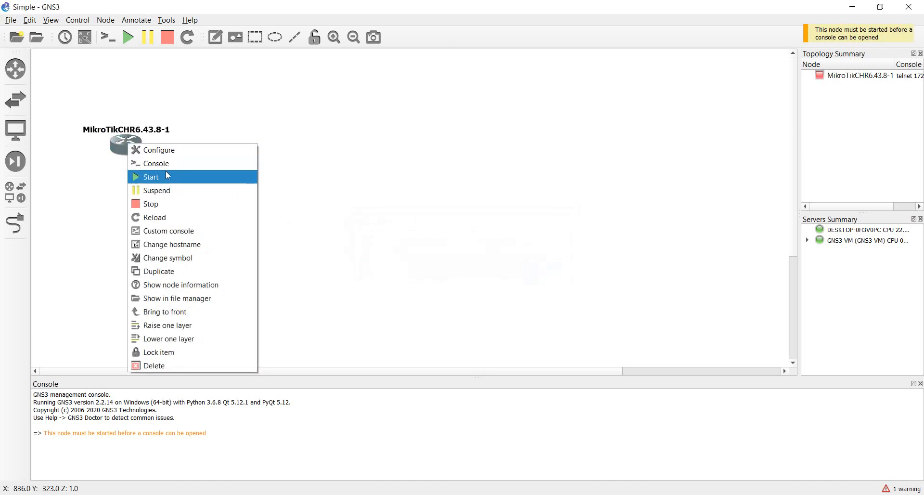
{"action": "left_click", "coordinate": [221, 114]}
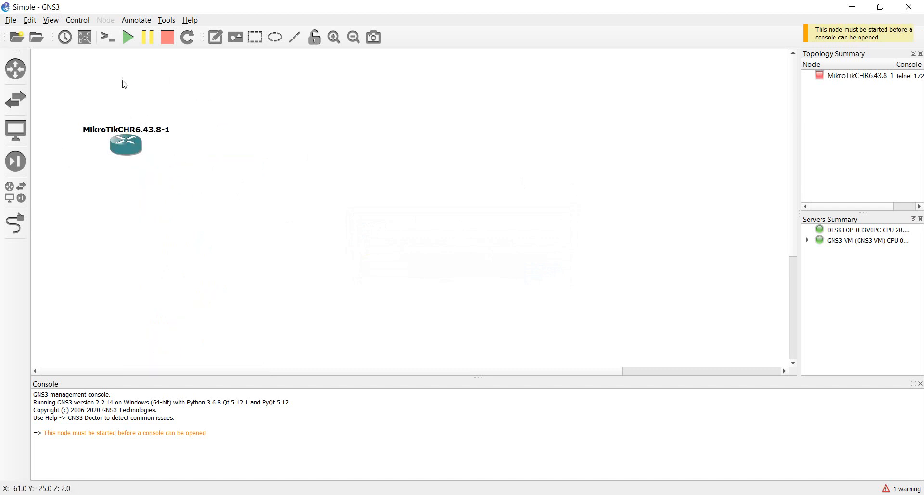
{"action": "left_click", "coordinate": [128, 37]}
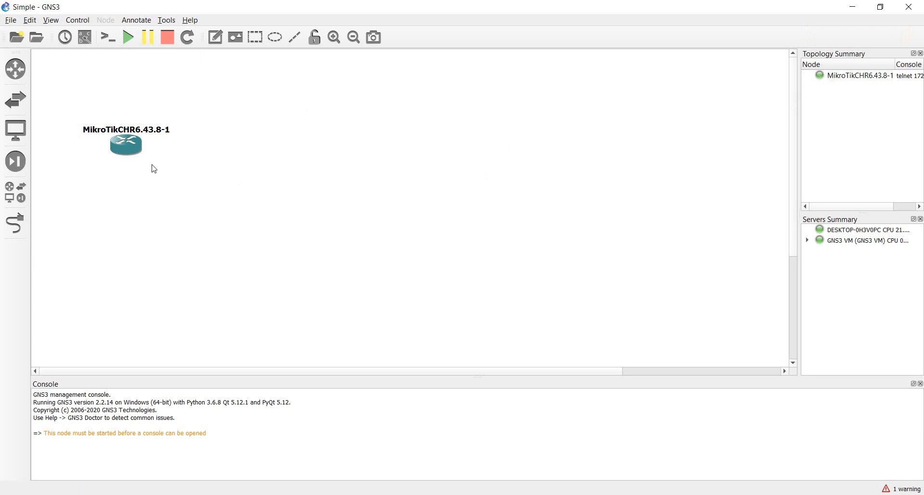
Step: Open a Solar-PuTTY console to the running router and move its window down and right
{"action": "right_click", "coordinate": [126, 143]}
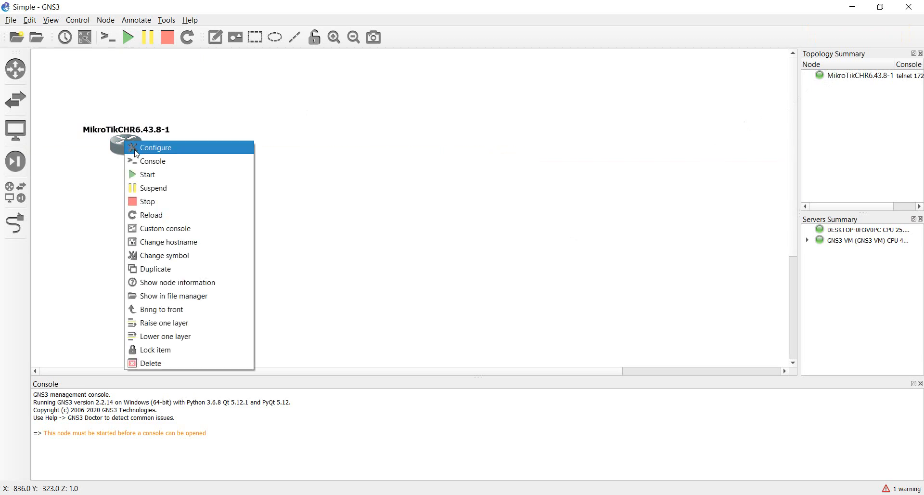
{"action": "left_click", "coordinate": [153, 164]}
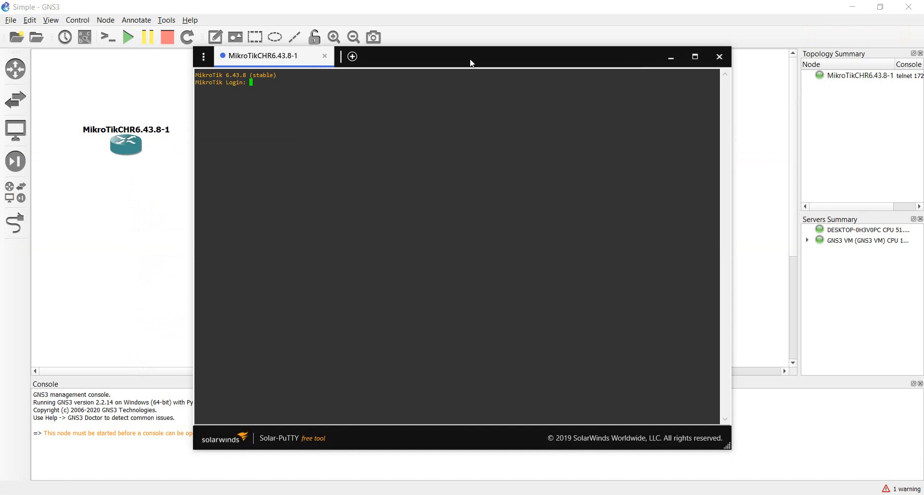
{"action": "left_click_drag", "start_coordinate": [472, 61], "coordinate": [553, 74]}
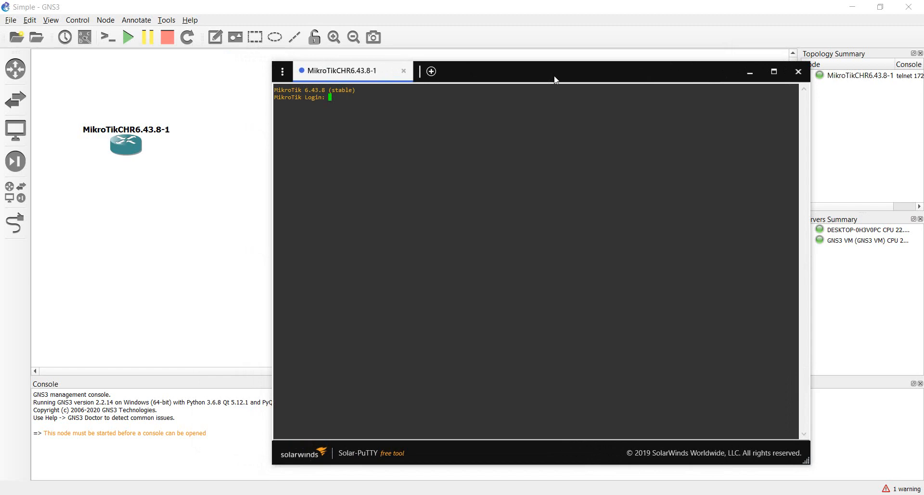
Step: Log in as admin with an empty password and answer 'n' to the license prompt
{"action": "type", "text": "admin"}
{"action": "key", "text": "Return"}
{"action": "key", "text": "Return"}
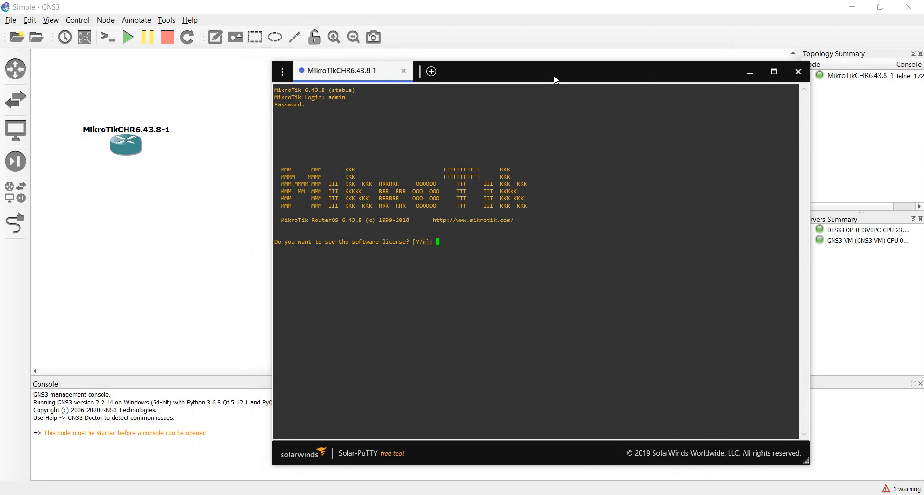
{"action": "type", "text": "n"}
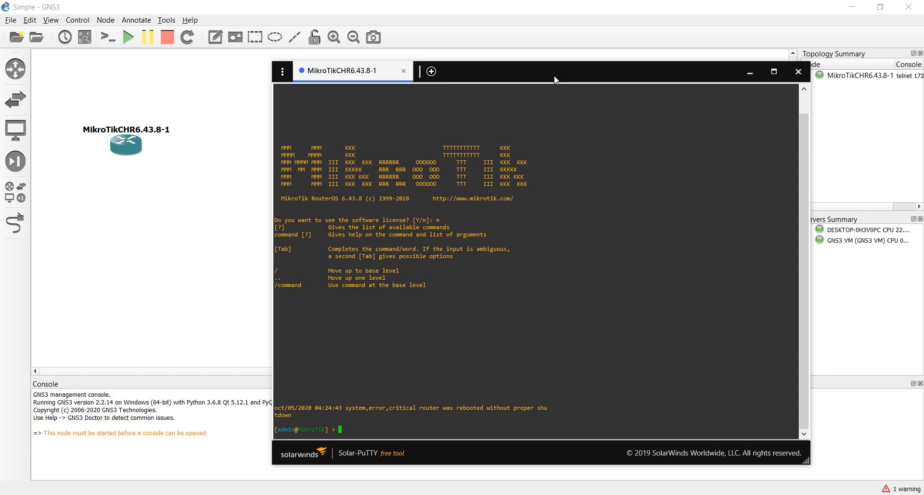
Step: Run 'interface' then 'print' to list the router's interfaces ether1 and ether2
{"action": "type", "text": "interface"}
{"action": "key", "text": "Return"}
{"action": "type", "text": "print"}
{"action": "key", "text": "Return"}
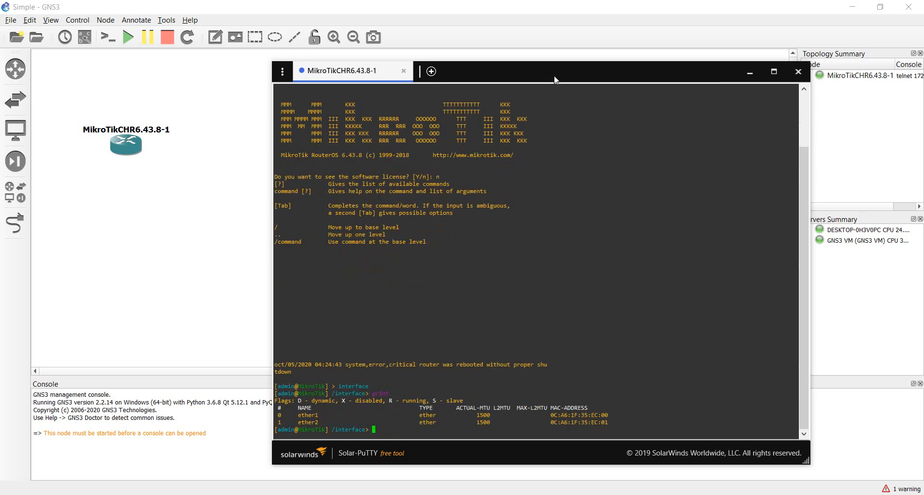
Step: Return to root, enter 'ip address' and print the empty IP address table
{"action": "type", "text": "/"}
{"action": "key", "text": "Return"}
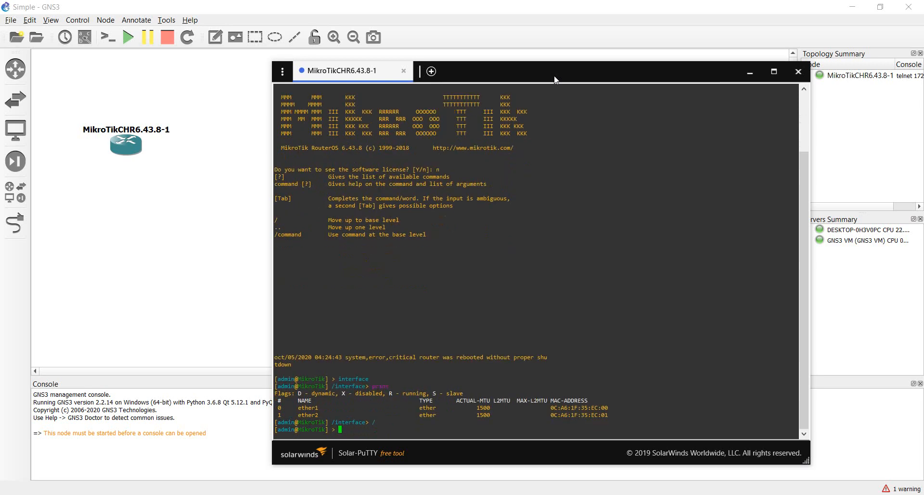
{"action": "type", "text": "ip"}
{"action": "key", "text": "Return"}
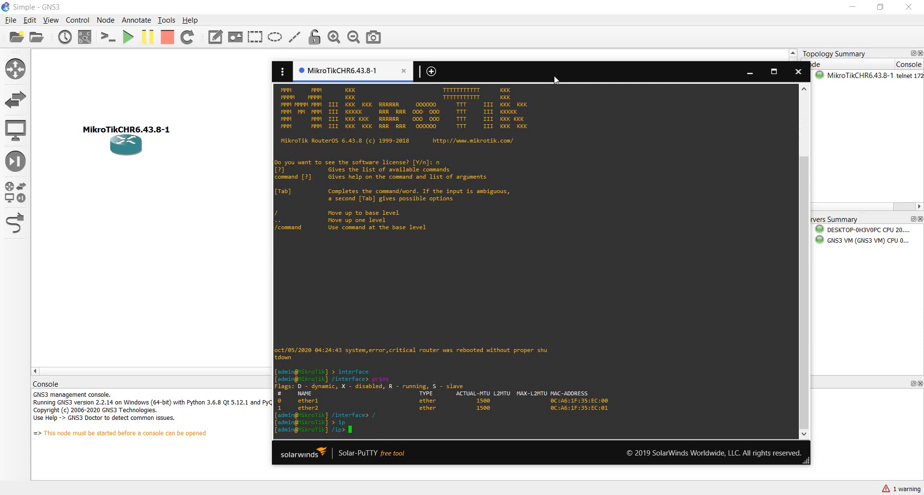
{"action": "type", "text": "address"}
{"action": "key", "text": "Return"}
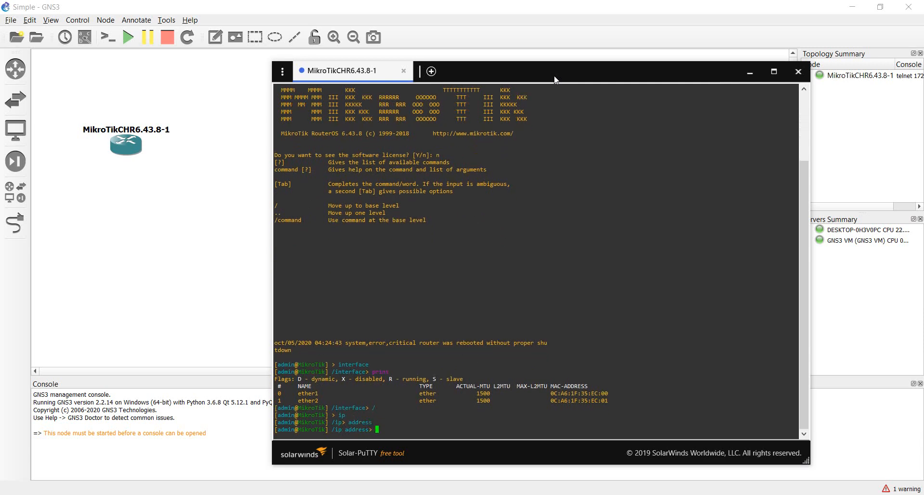
{"action": "type", "text": "print"}
{"action": "key", "text": "Return"}
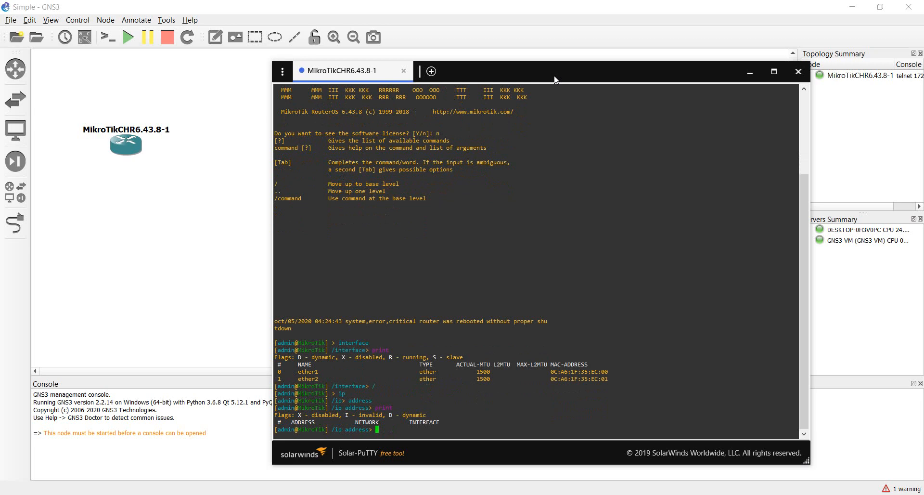
Step: Go up to 'dhcp-client' and print it, showing the invalid DHCP client on ether1
{"action": "type", "text": ".."}
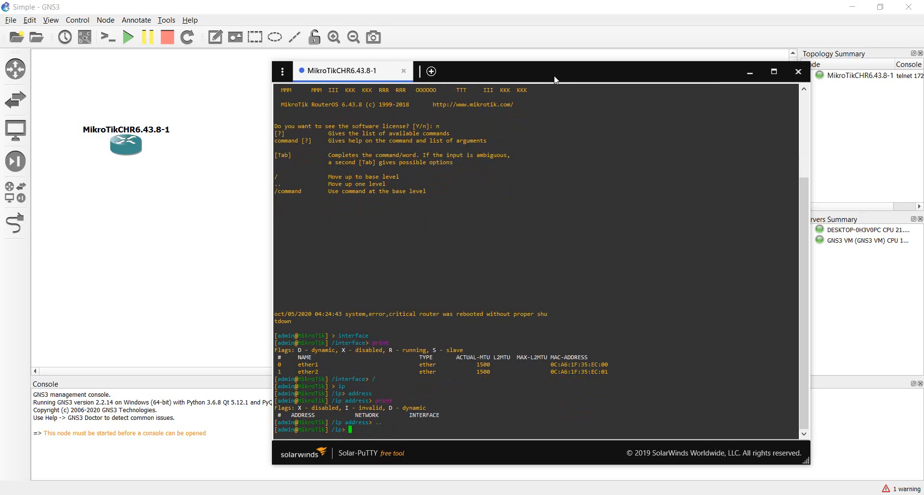
{"action": "type", "text": "dhcp-client"}
{"action": "key", "text": "Return"}
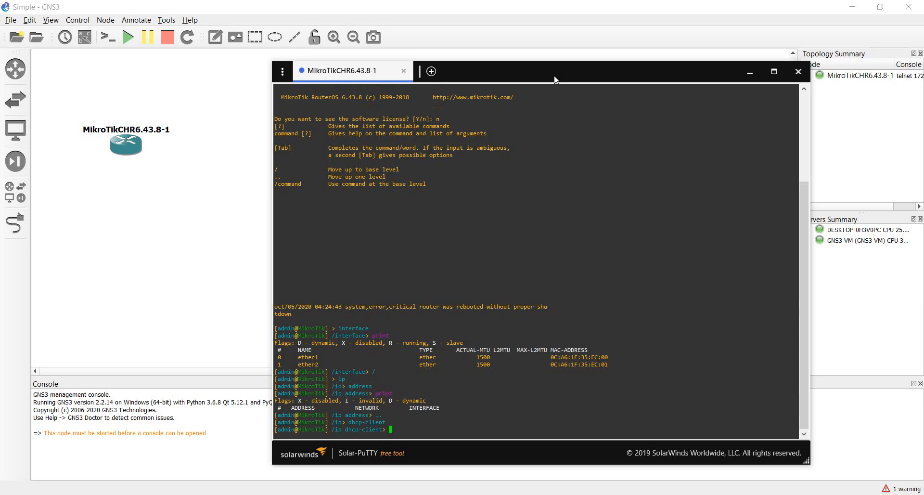
{"action": "type", "text": "print"}
{"action": "key", "text": "Return"}
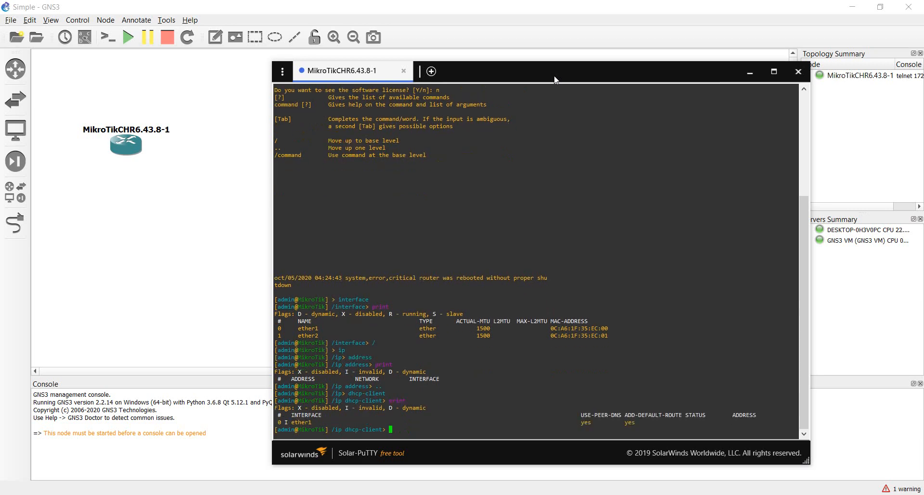